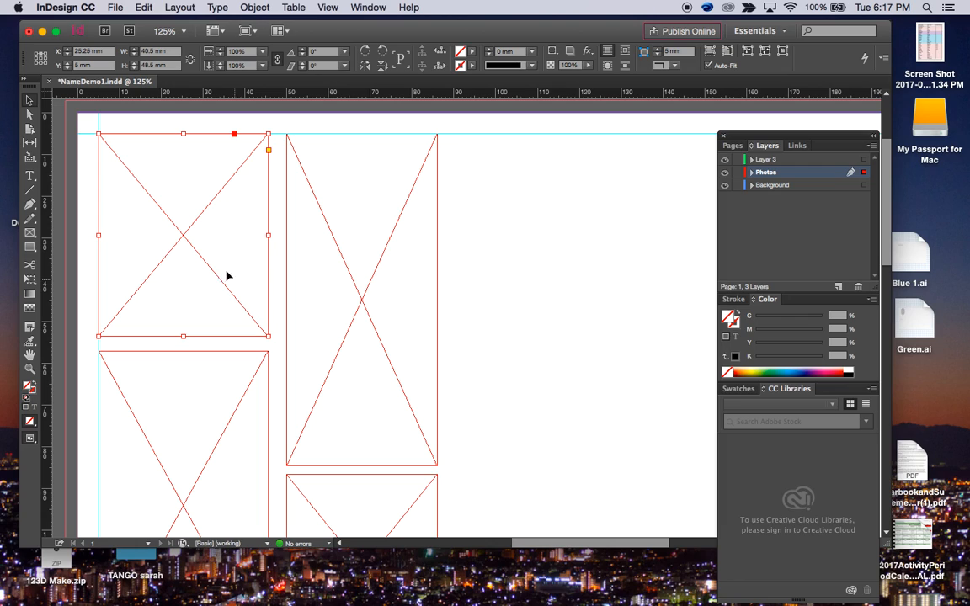
# - Set the selected empty frame's fitting options to Fill Frame Proportionally with Auto-Fit enabled
pyautogui.rightClick(184, 234)
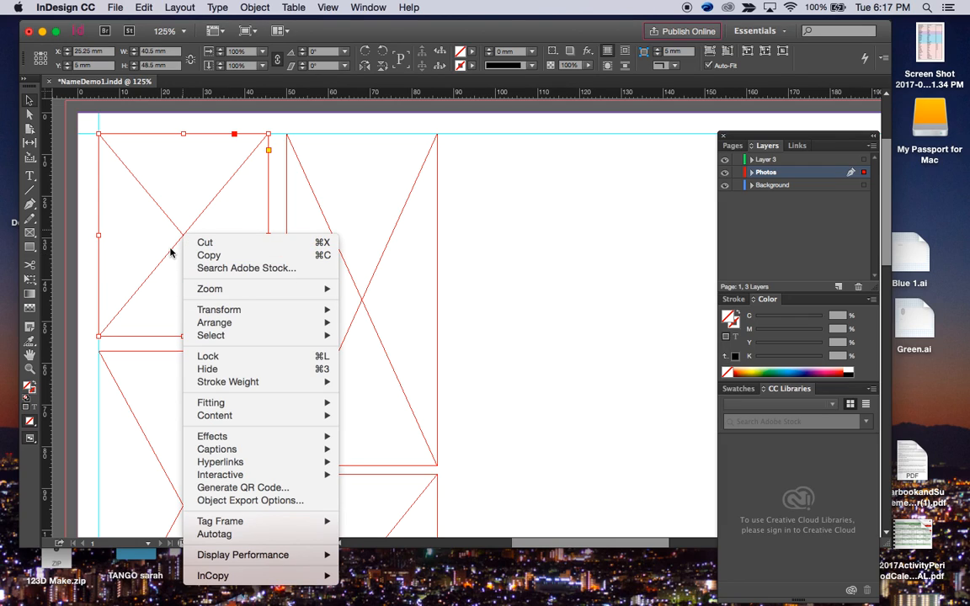
pyautogui.moveTo(230, 407)
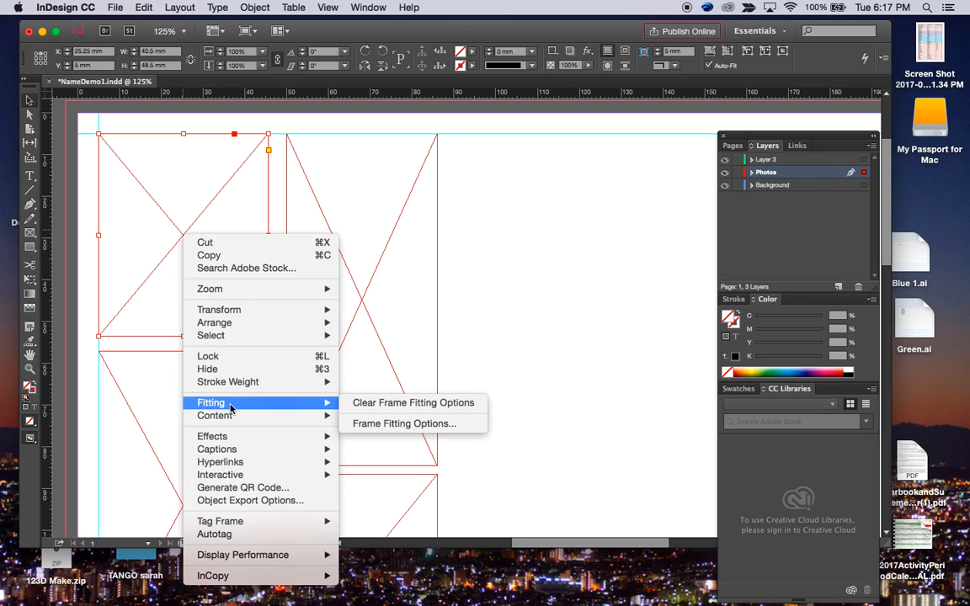
pyautogui.click(402, 425)
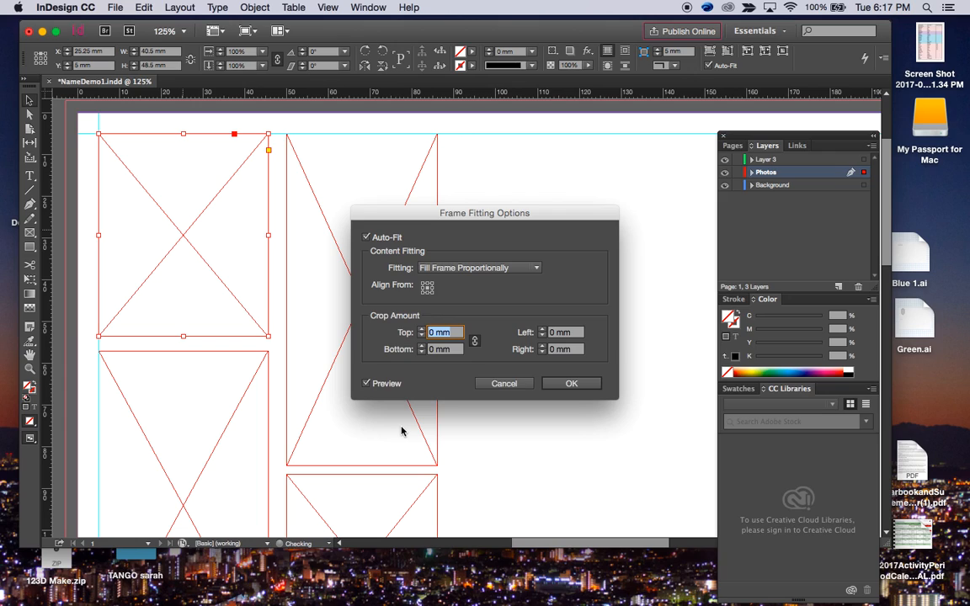
pyautogui.click(532, 268)
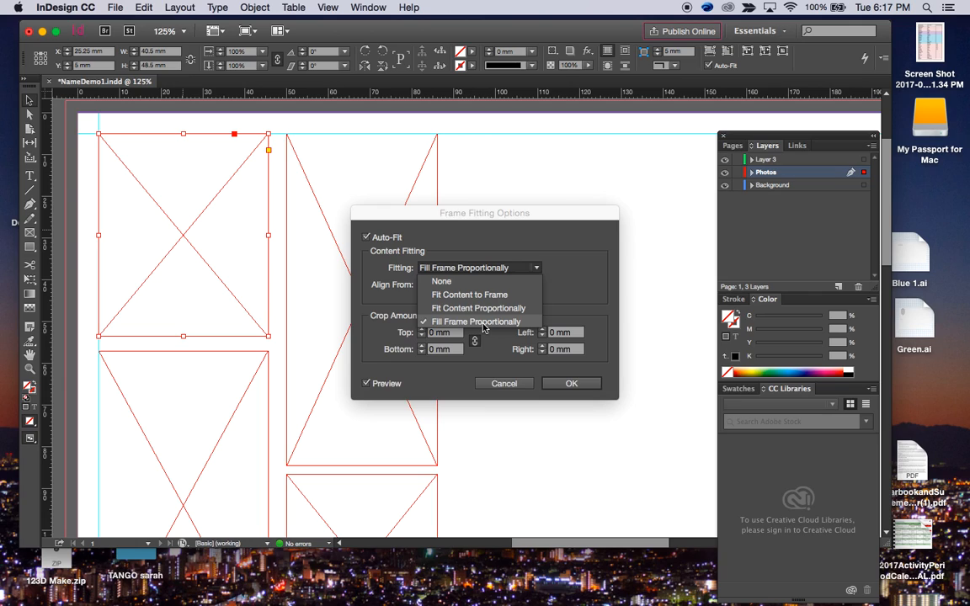
pyautogui.click(450, 320)
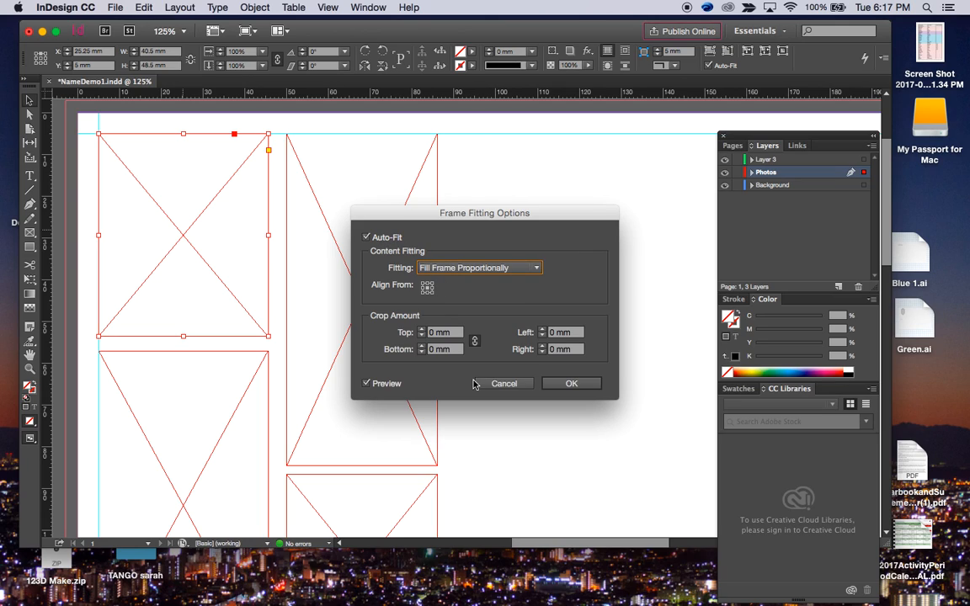
pyautogui.click(572, 384)
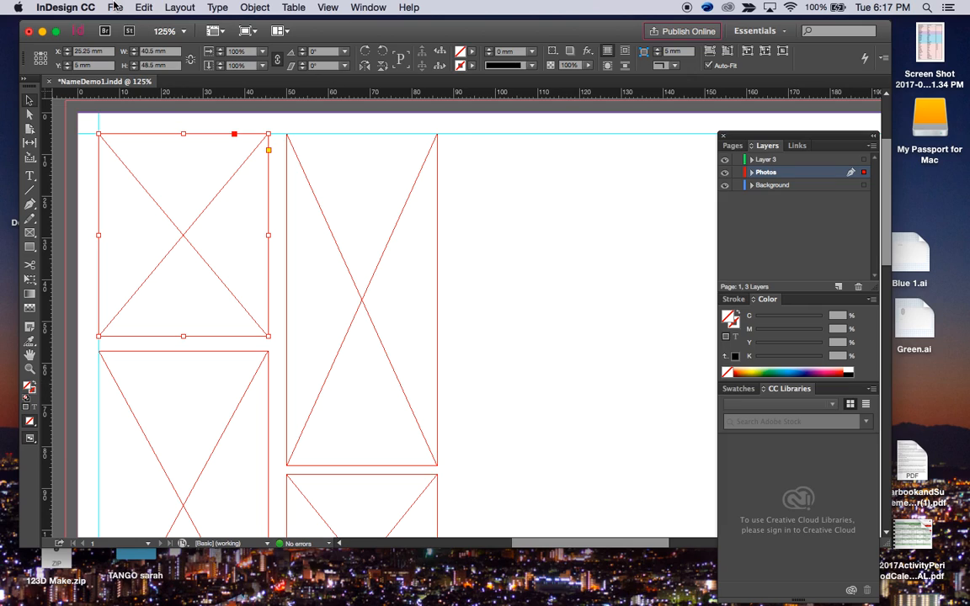
# - Place Gr10Exp16-13.jpg from the Ed Gr10 Exp folder into the selected frame
pyautogui.click(115, 7)
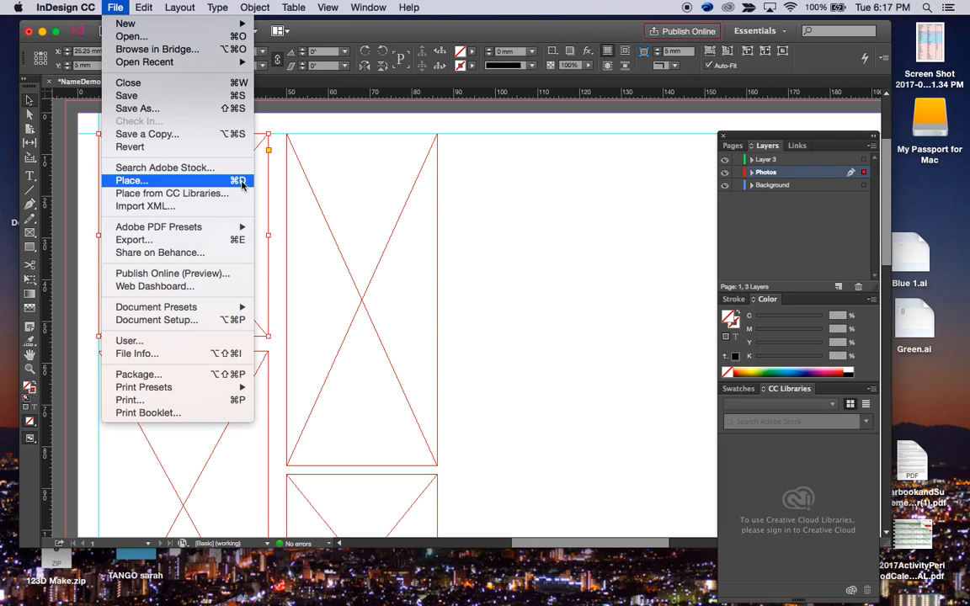
pyautogui.click(241, 181)
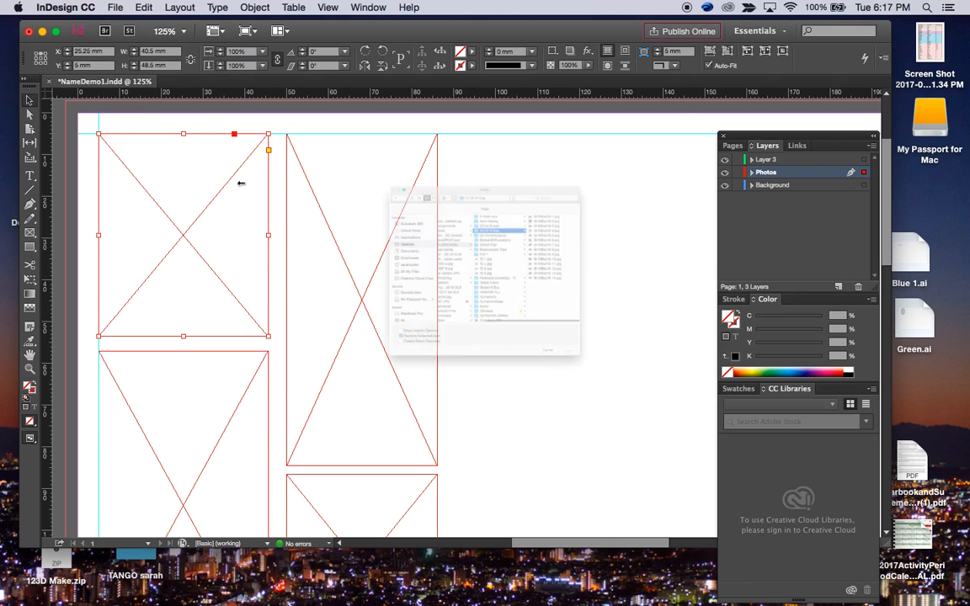
pyautogui.click(645, 276)
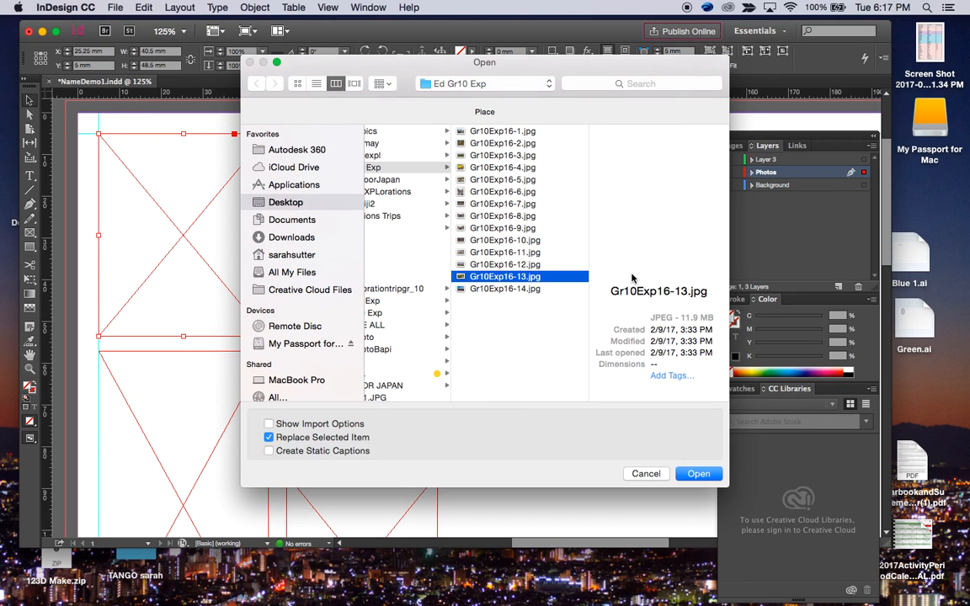
pyautogui.click(701, 474)
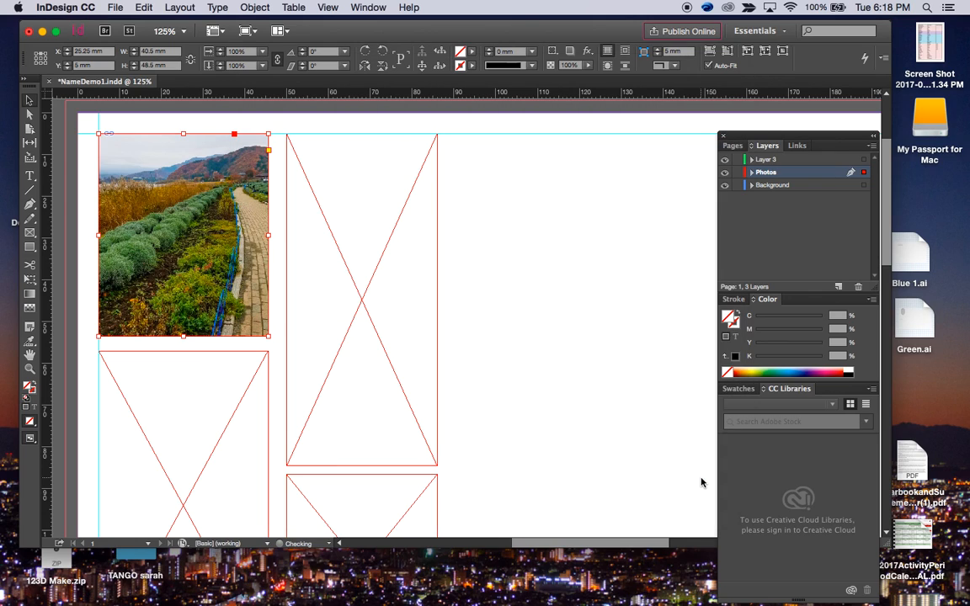
# - Shift the path photo inside its frame to a horizontal offset of about 6.3 mm, keeping the frame in place
pyautogui.doubleClick(228, 182)
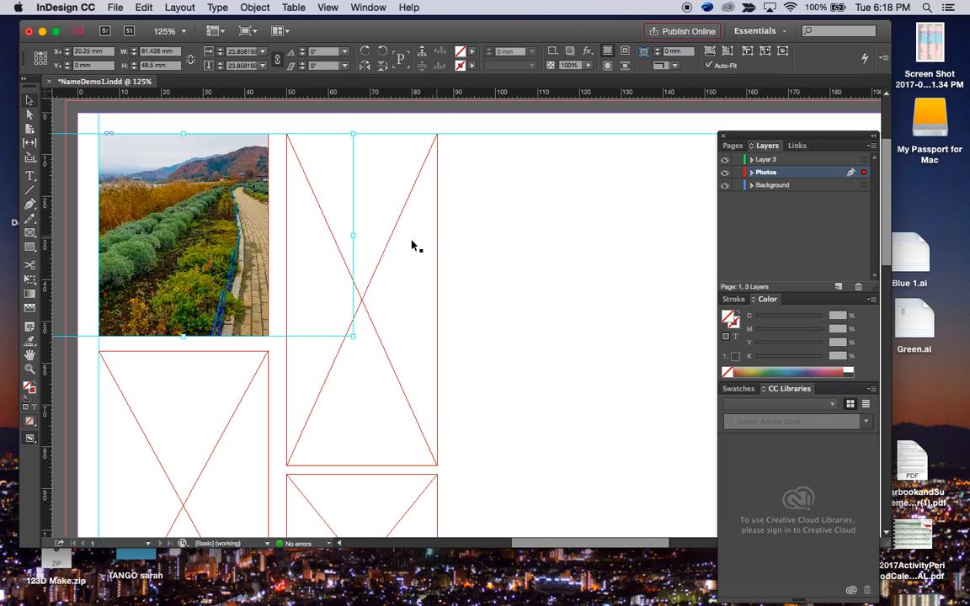
pyautogui.moveTo(228, 237); pyautogui.dragTo(348, 236)
pyautogui.moveTo(202, 202); pyautogui.dragTo(124, 223)
pyautogui.moveTo(230, 208)
pyautogui.mouseDown()
pyautogui.moveTo(189, 207)
pyautogui.moveTo(216, 209)
pyautogui.mouseUp()
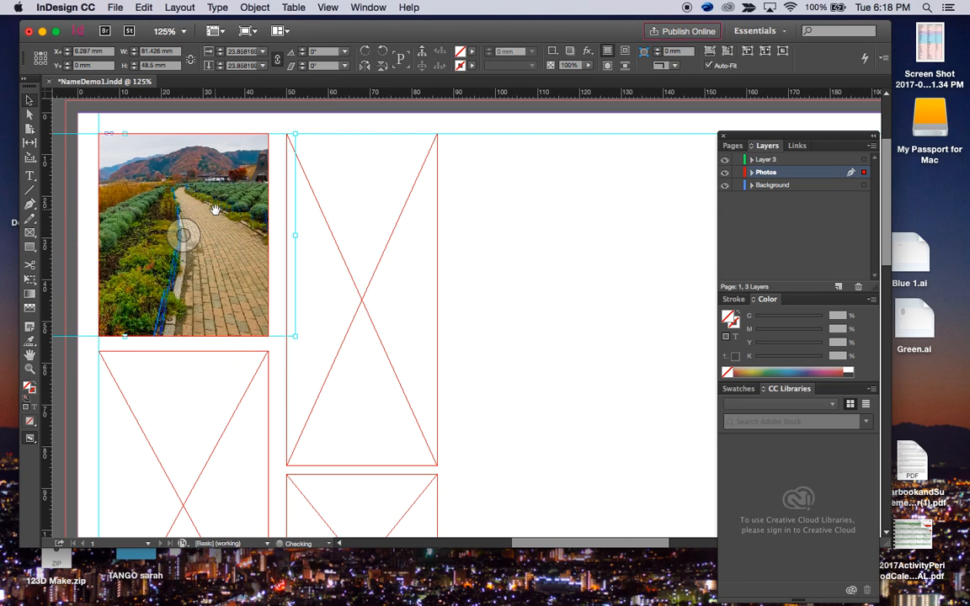
# - Nudge the path photo sideways within its frame to a horizontal offset of about 1.3 mm, then return to the frame selection
pyautogui.press('Right')
pyautogui.press('Right')
pyautogui.press('Right')
pyautogui.press('Right')
pyautogui.press('Right')
pyautogui.press('Right')
pyautogui.press('Right')
pyautogui.press('Right')
pyautogui.press('Right')
pyautogui.press('Right')
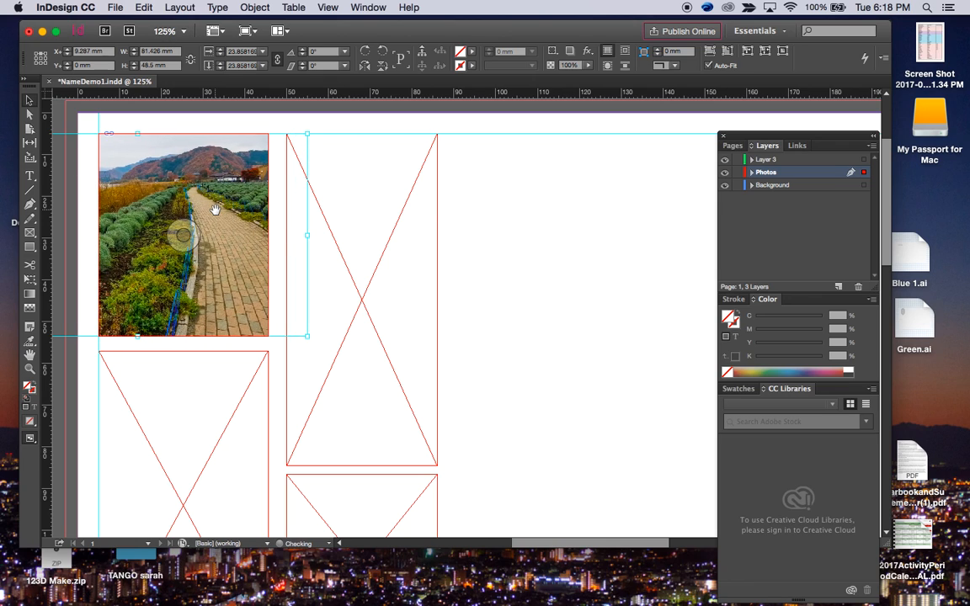
pyautogui.press('Left')
pyautogui.press('Left')
pyautogui.press('Left')
pyautogui.press('Left')
pyautogui.press('Left')
pyautogui.press('Left')
pyautogui.press('Left')
pyautogui.press('Left')
pyautogui.press('Left')
pyautogui.press('Left')
pyautogui.press('Left')
pyautogui.press('Left')
pyautogui.press('Left')
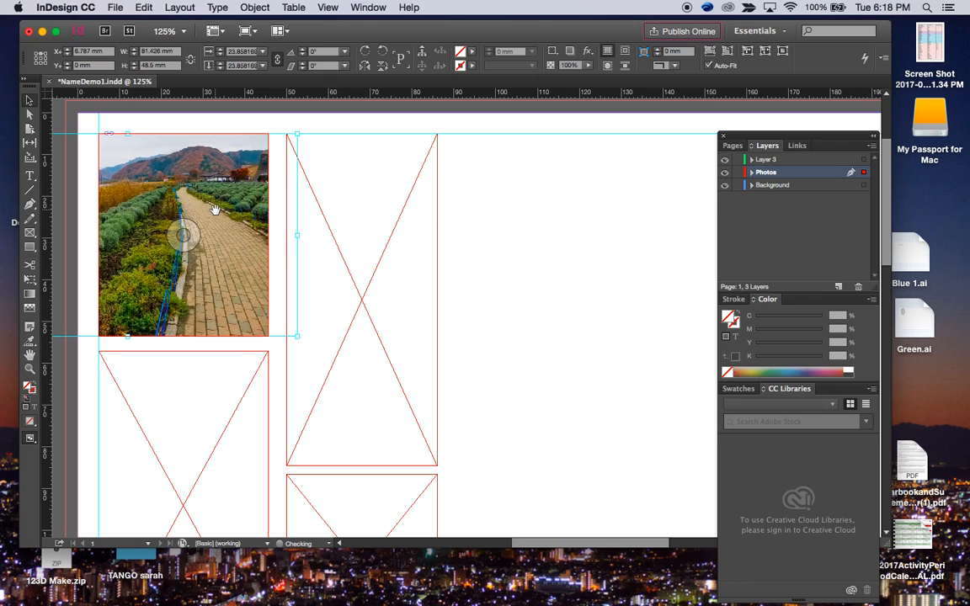
pyautogui.press('Left')
pyautogui.press('Left')
pyautogui.press('Left')
pyautogui.press('Left')
pyautogui.press('Left')
pyautogui.press('Left')
pyautogui.press('Left')
pyautogui.press('Left')
pyautogui.press('Left')
pyautogui.press('Left')
pyautogui.press('Left')
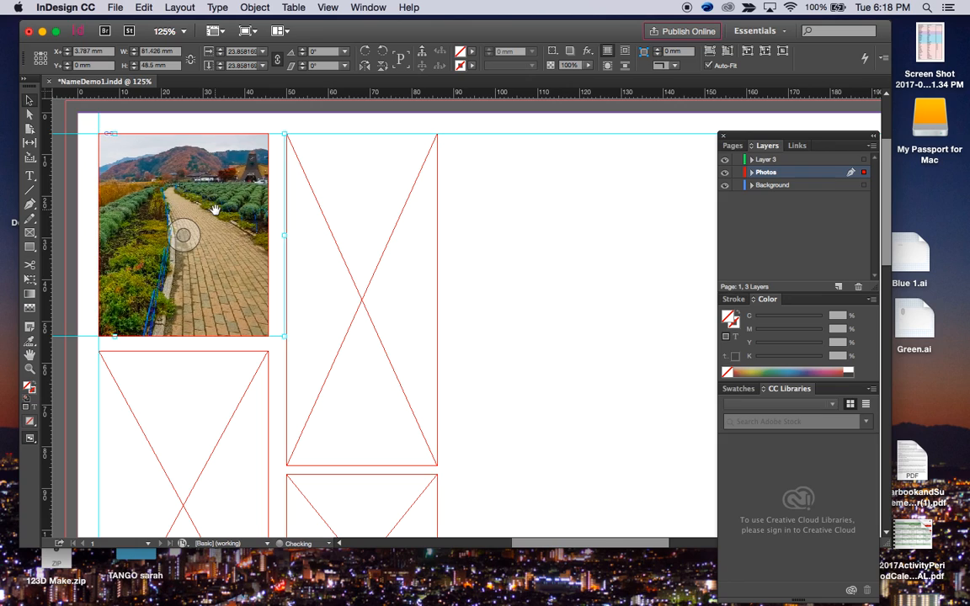
pyautogui.press('Left')
pyautogui.press('Left')
pyautogui.press('Left')
pyautogui.press('Left')
pyautogui.press('Left')
pyautogui.press('Left')
pyautogui.press('Left')
pyautogui.press('Left')
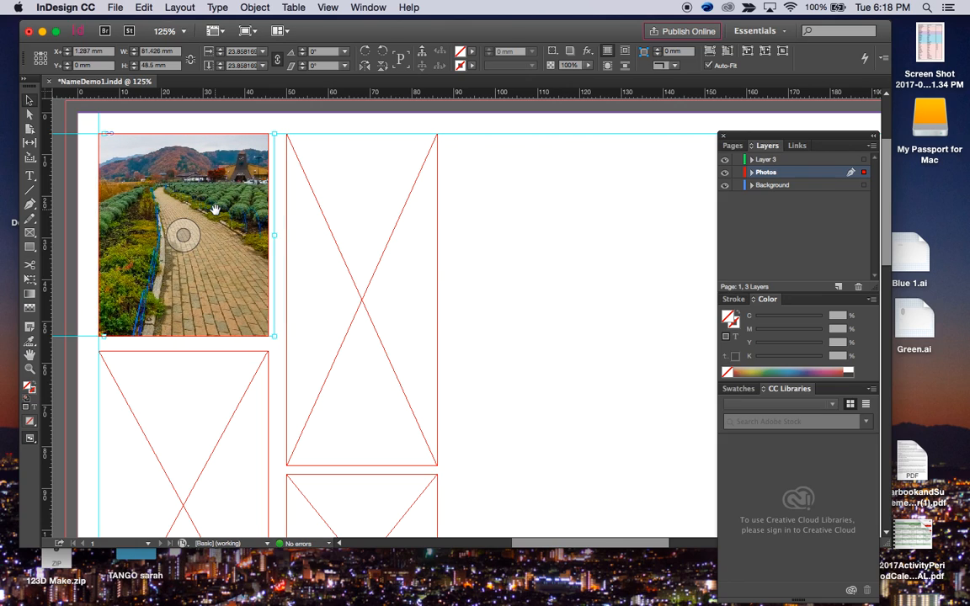
pyautogui.press('Escape')
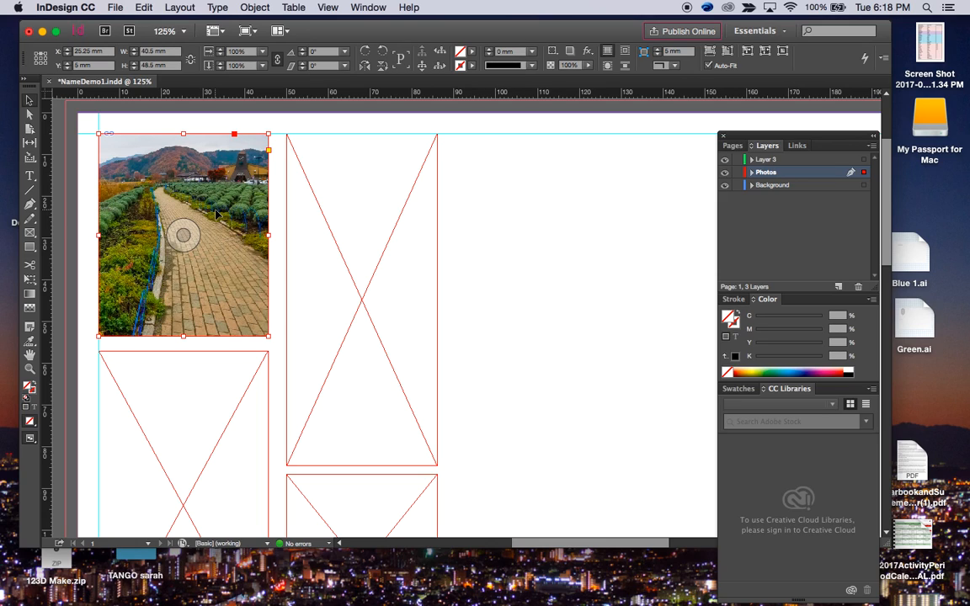
# - Enlarge the path photo inside its frame to about 107 by 74 mm and reposition it at an offset of about 2.7 mm, -2 mm
pyautogui.click(183, 234)
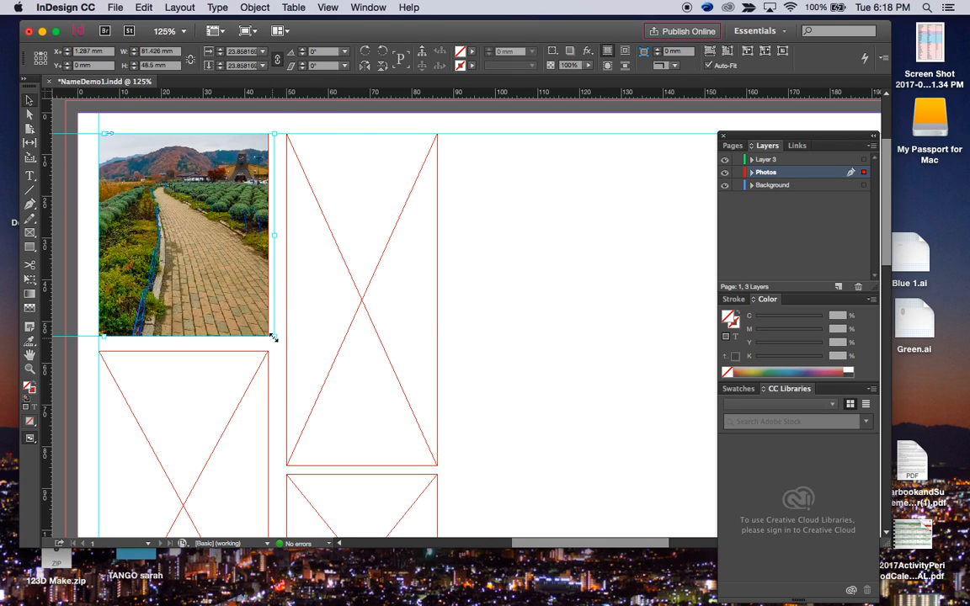
pyautogui.moveTo(274, 337); pyautogui.dragTo(383, 443)
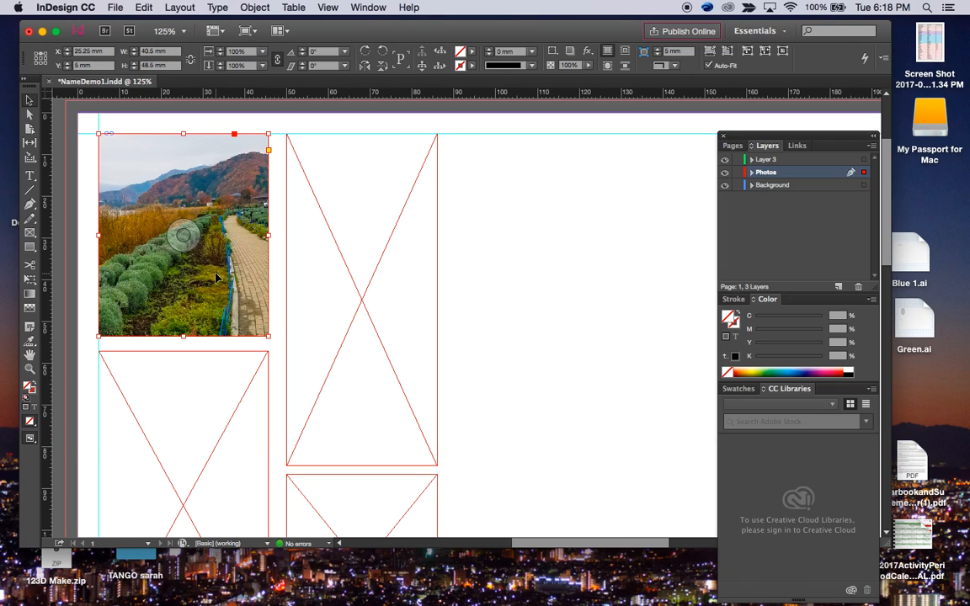
pyautogui.moveTo(215, 274); pyautogui.dragTo(167, 266)
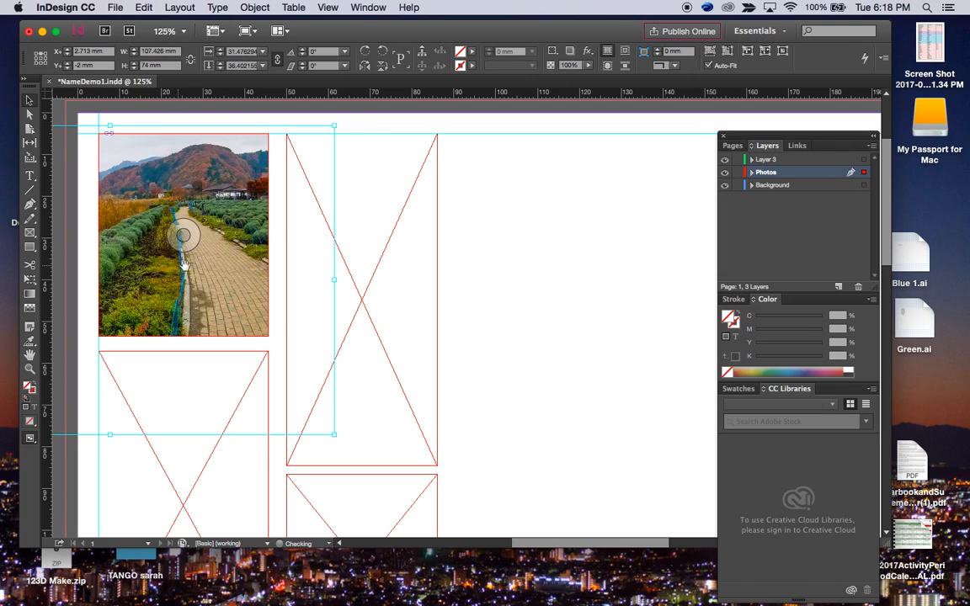
pyautogui.press('Escape')
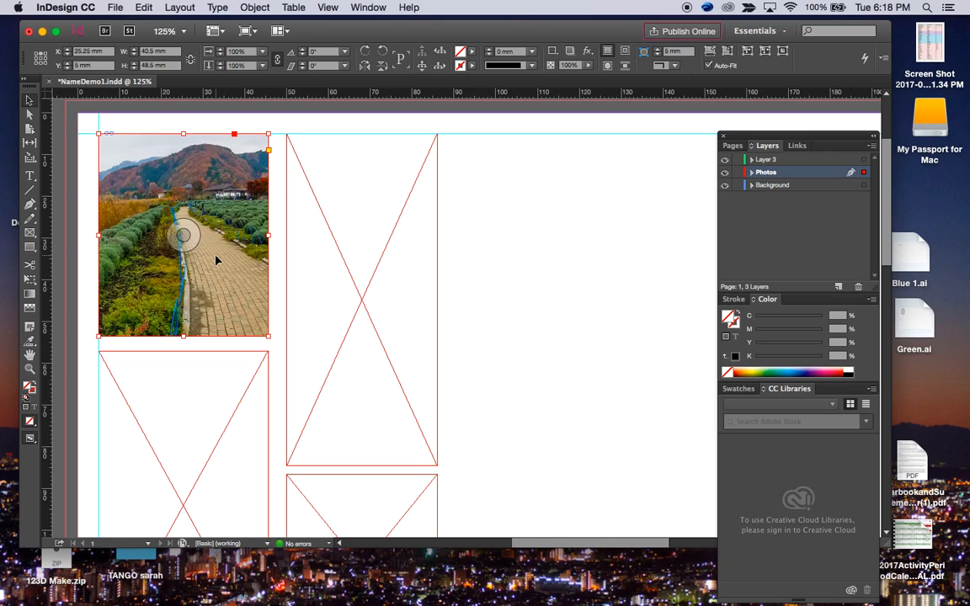
# - With nothing selected, place Gr10Exp16-12.jpg beside the tall empty frame at about 54 mm wide and 30.5 mm high
pyautogui.click(586, 288)
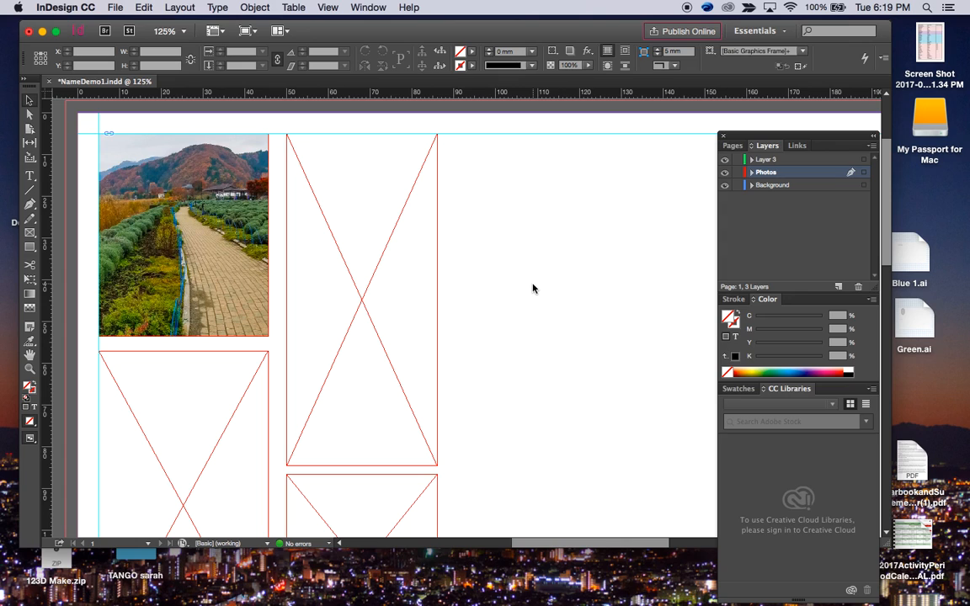
pyautogui.click(144, 7)
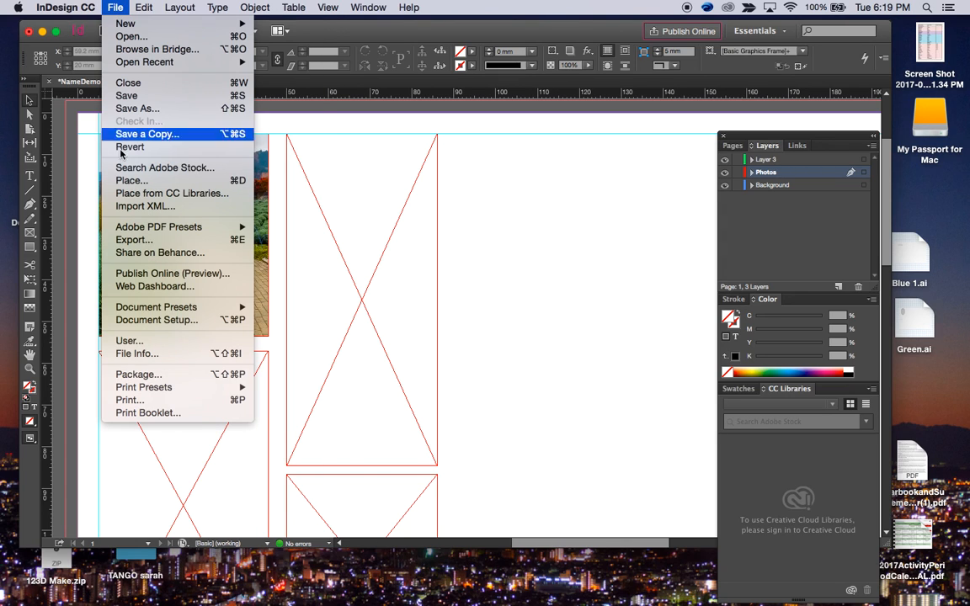
pyautogui.click(120, 179)
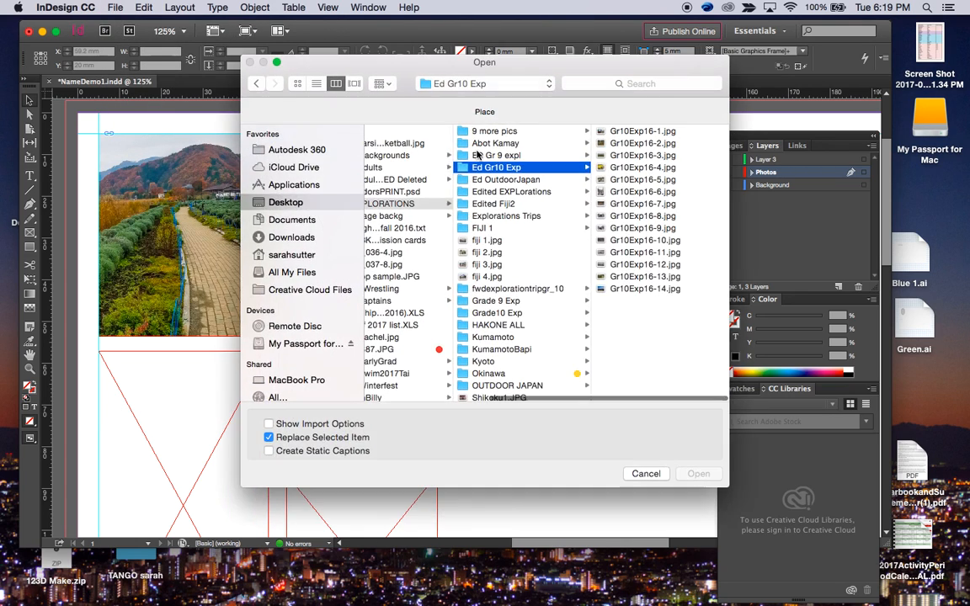
pyautogui.click(645, 180)
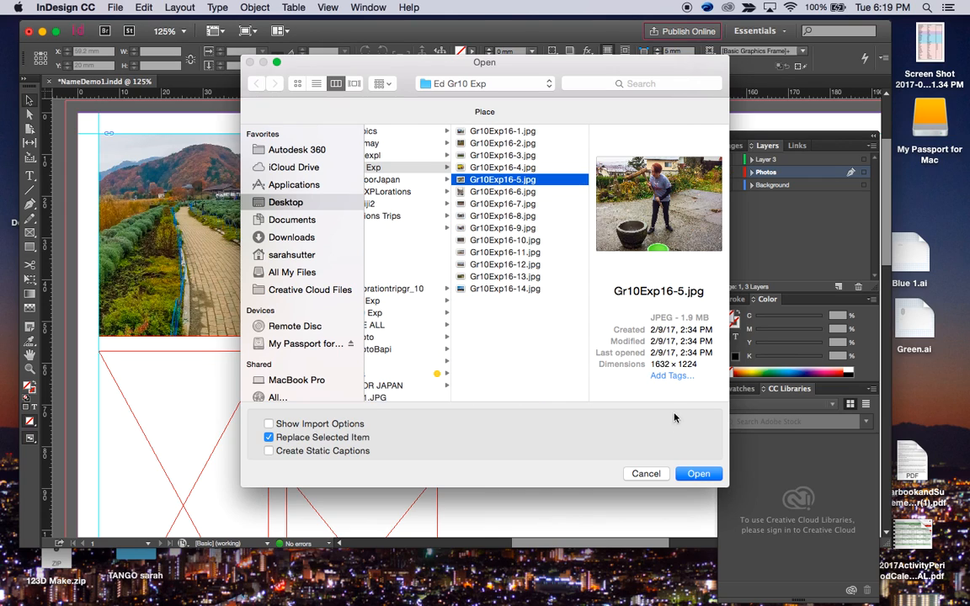
pyautogui.click(493, 191)
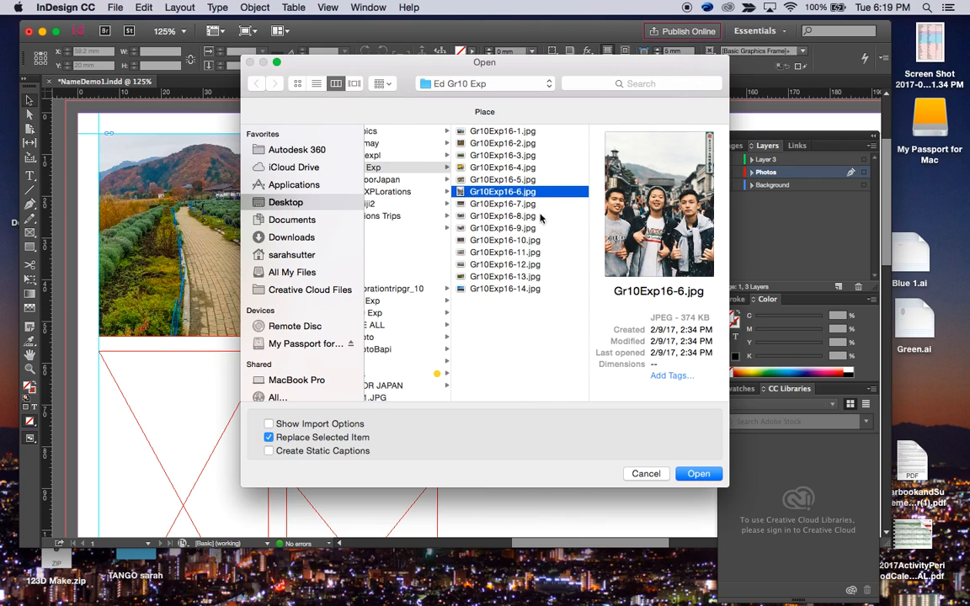
pyautogui.click(508, 228)
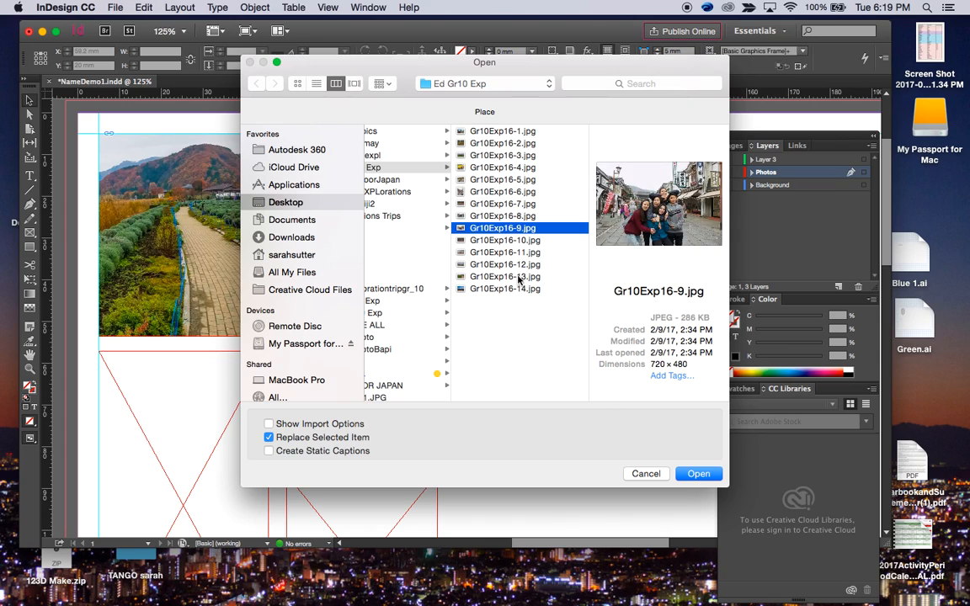
pyautogui.click(510, 264)
pyautogui.click(516, 278)
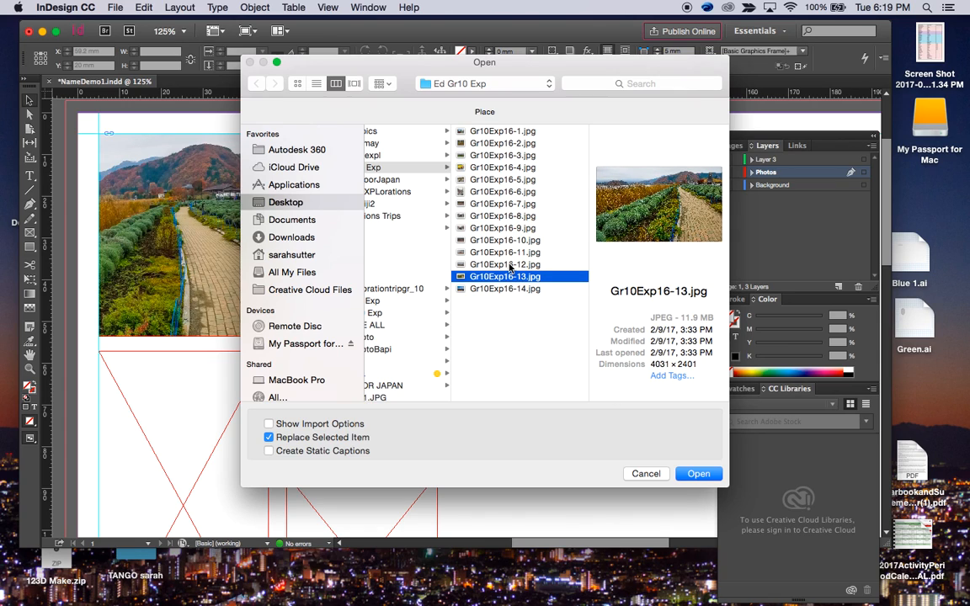
pyautogui.click(465, 264)
pyautogui.click(701, 474)
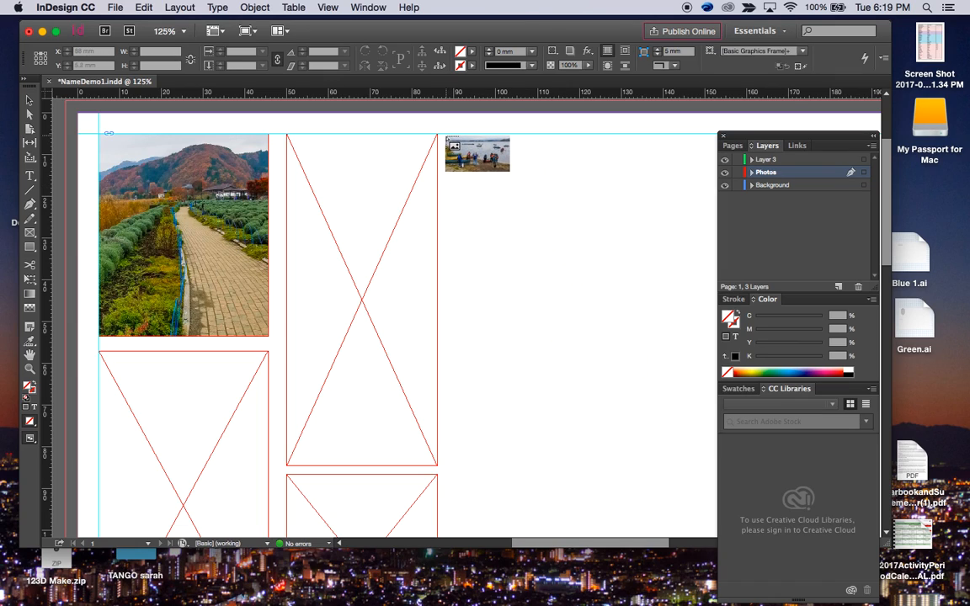
pyautogui.moveTo(448, 135); pyautogui.dragTo(674, 299)
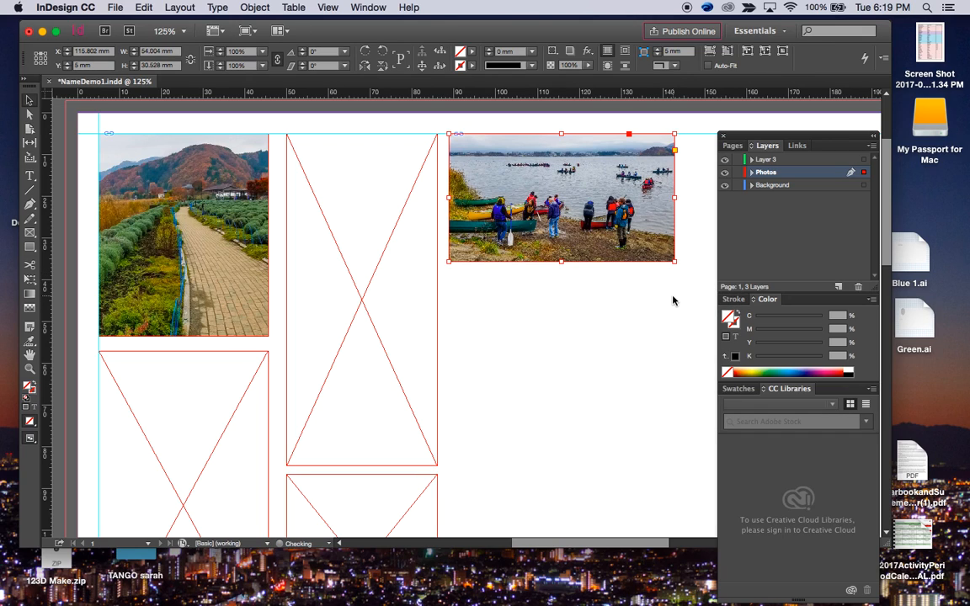
# - Try resizing the lake photo's content non-proportionally to about 28.6 by 43 mm inside its frame, then undo the resize
pyautogui.doubleClick(641, 216)
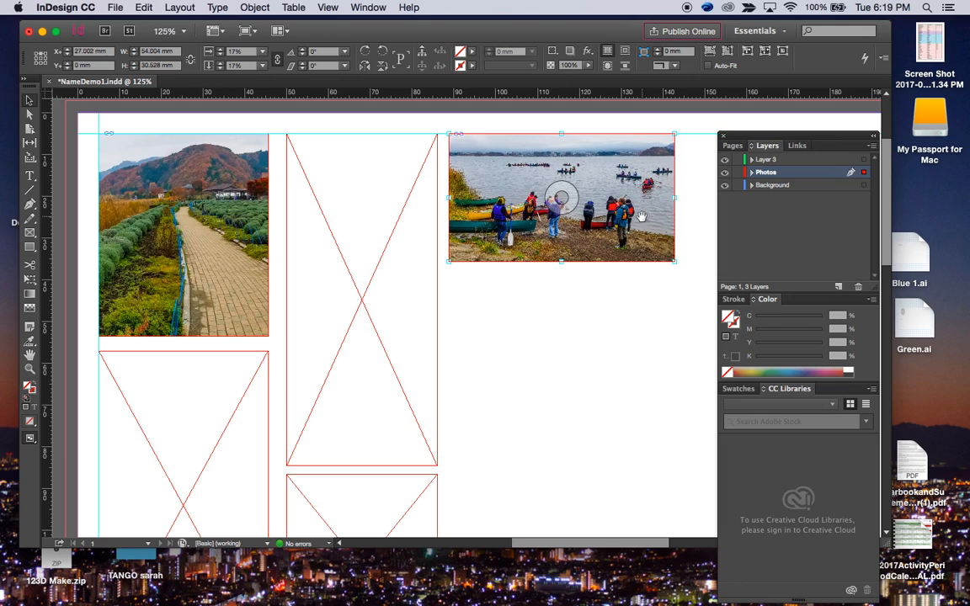
pyautogui.moveTo(675, 261); pyautogui.dragTo(569, 314)
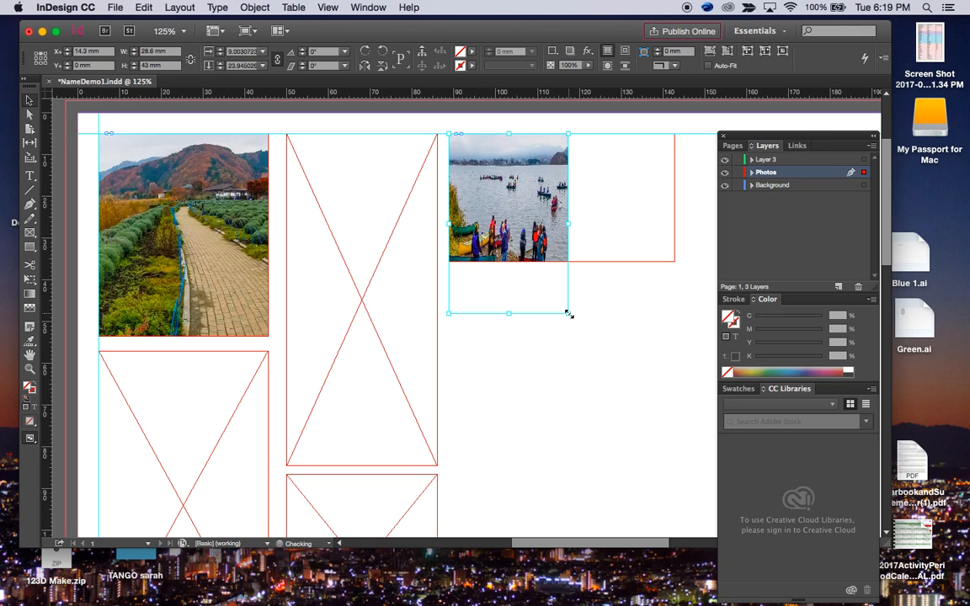
pyautogui.press('super+z')
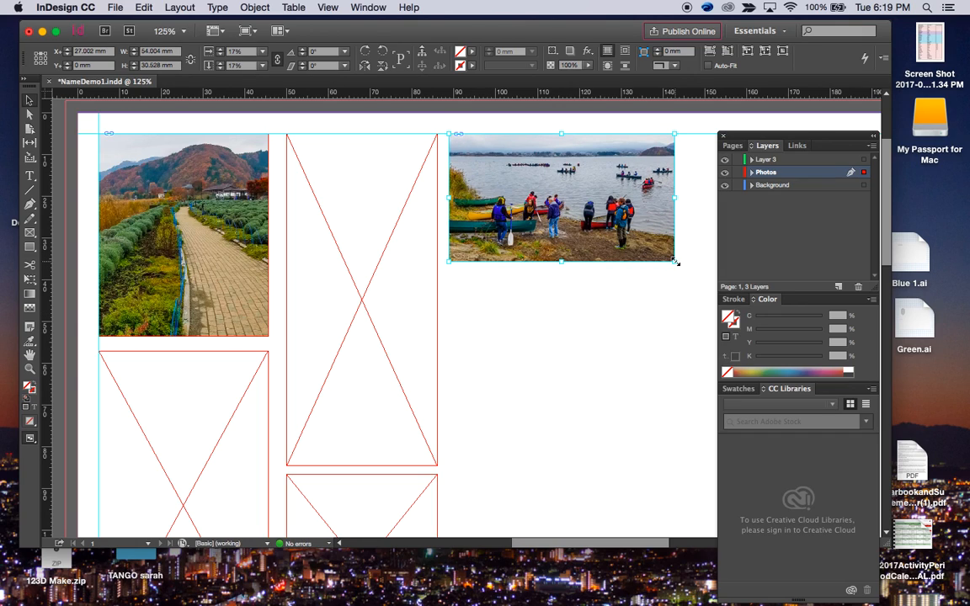
# - Enlarge the lake photo proportionally to about 90 by 51 mm within its frame and shift it to an offset of about 38.7 mm, -6 mm
pyautogui.moveTo(675, 261); pyautogui.dragTo(743, 346)
pyautogui.moveTo(627, 240); pyautogui.dragTo(597, 200)
pyautogui.press('Down')
pyautogui.press('Down')
pyautogui.press('Down')
pyautogui.press('Down')
pyautogui.press('Down')
pyautogui.press('Down')
pyautogui.press('Down')
pyautogui.press('Down')
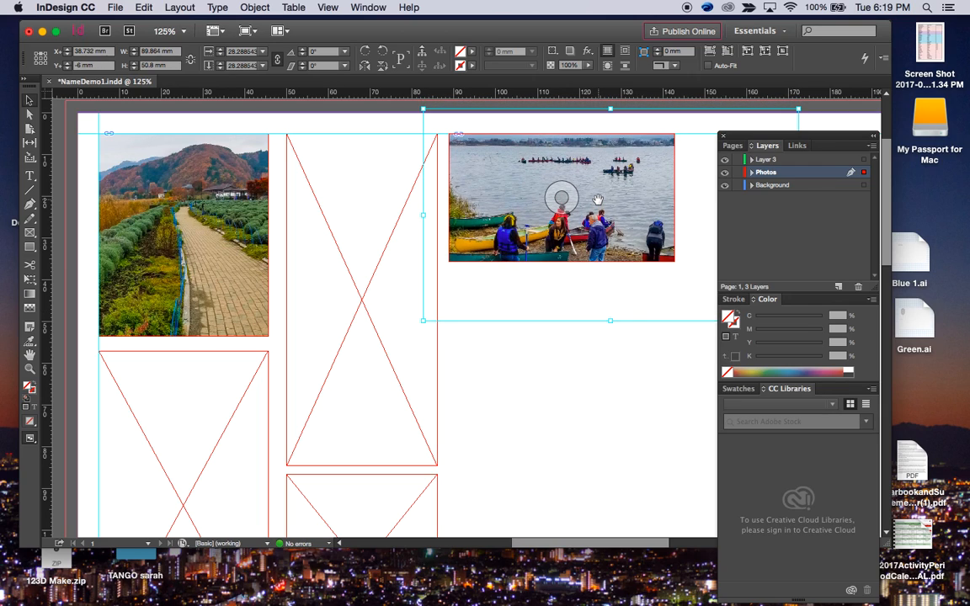
pyautogui.click(519, 368)
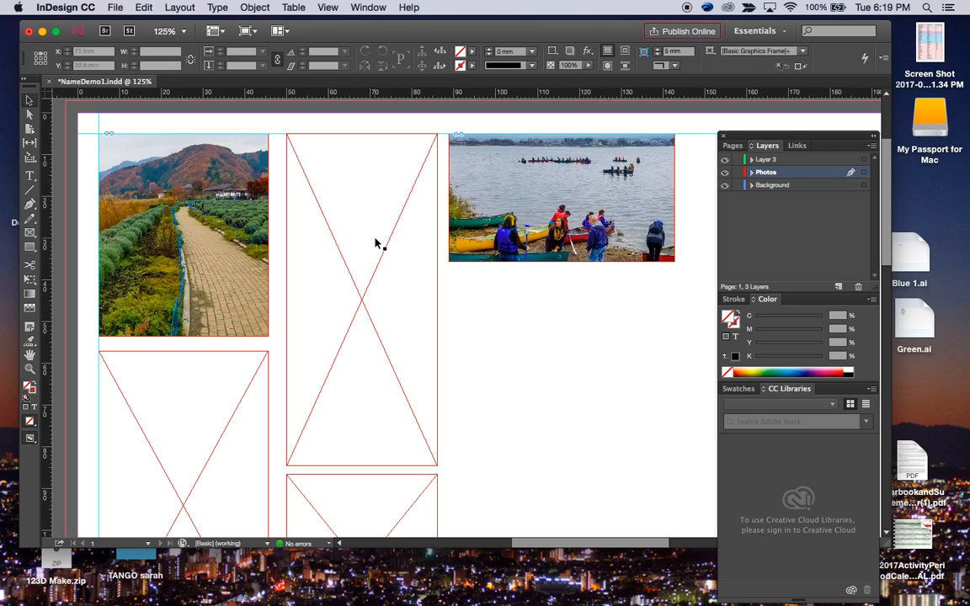
# - Draw a text frame about 20 by 32 mm below the lake photo and set its font to Arial Narrow
pyautogui.click(34, 177)
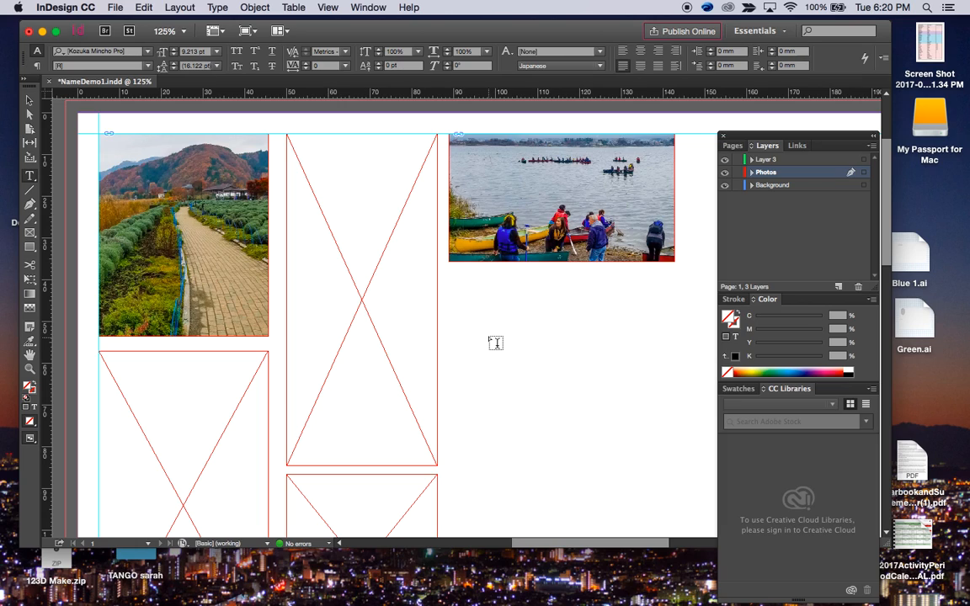
pyautogui.moveTo(476, 307); pyautogui.dragTo(562, 440)
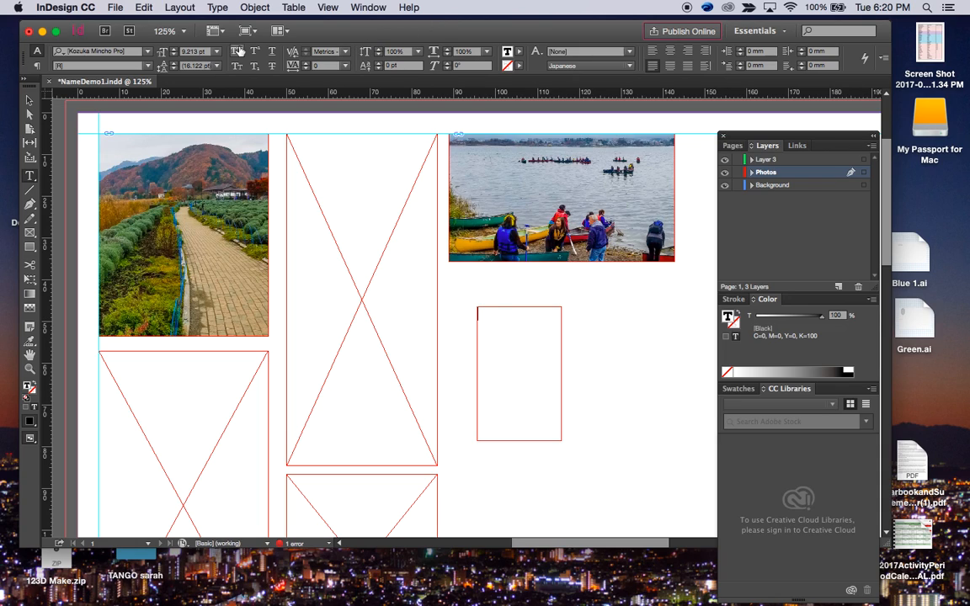
pyautogui.click(146, 54)
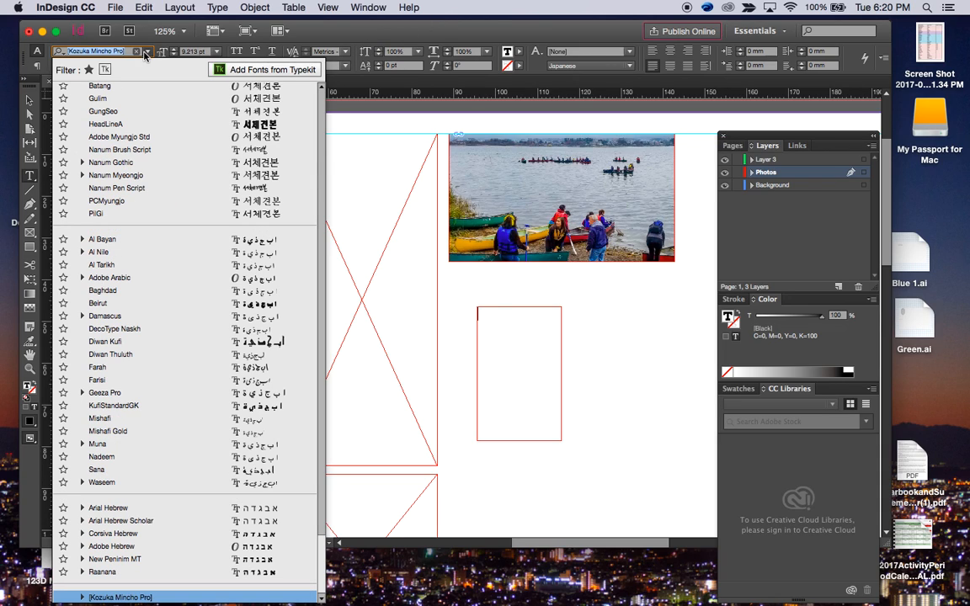
pyautogui.scroll(20, 147, 157)
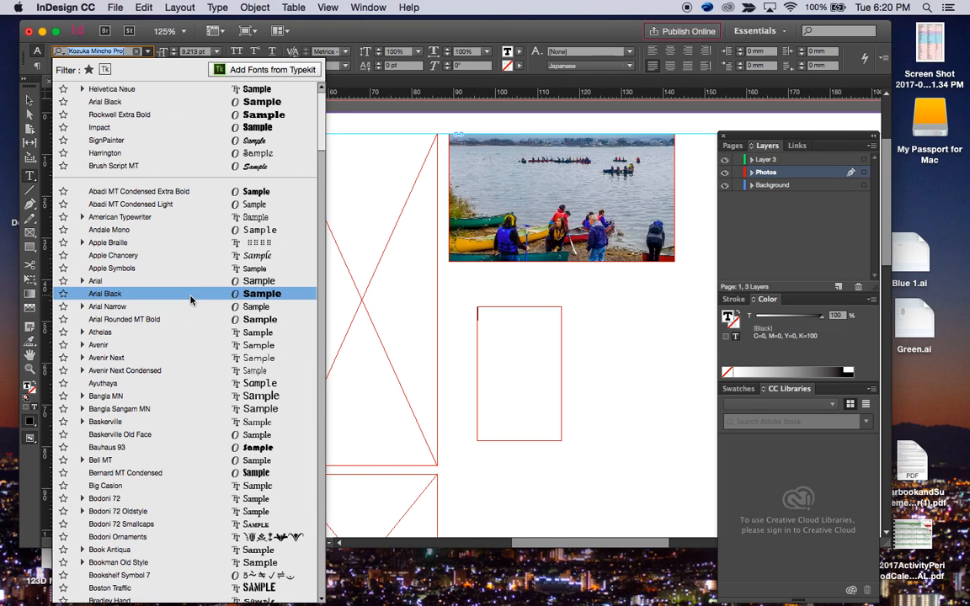
pyautogui.click(191, 314)
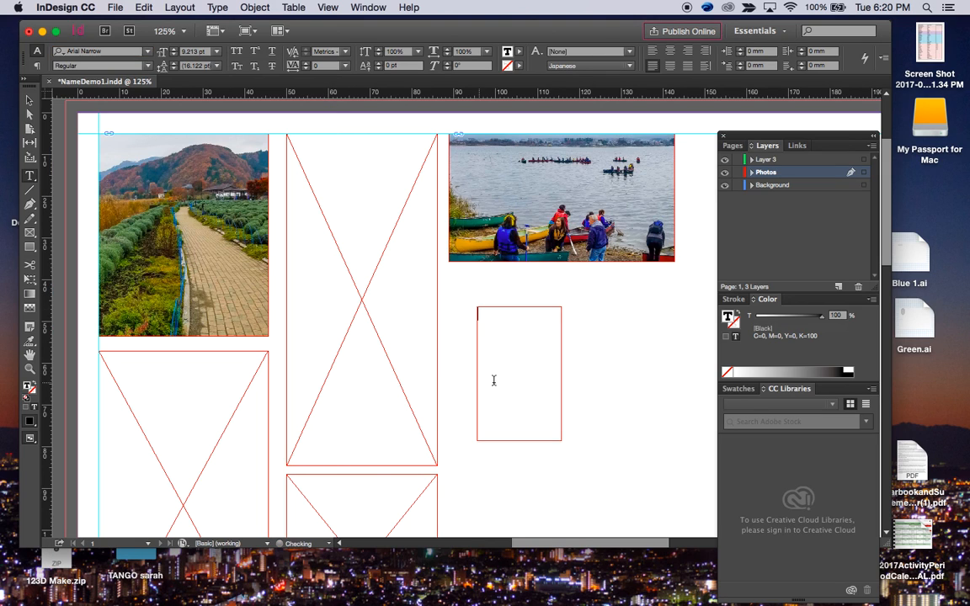
pyautogui.click(497, 328)
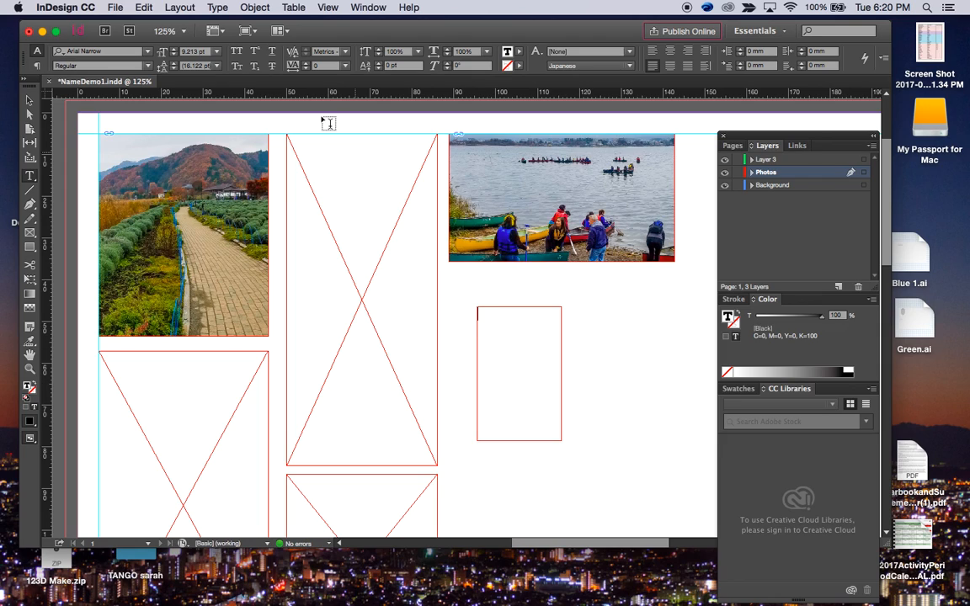
# - Set the font size to 10 pt and enter "Here is some text and the space is too big!" in the new frame
pyautogui.click(216, 53)
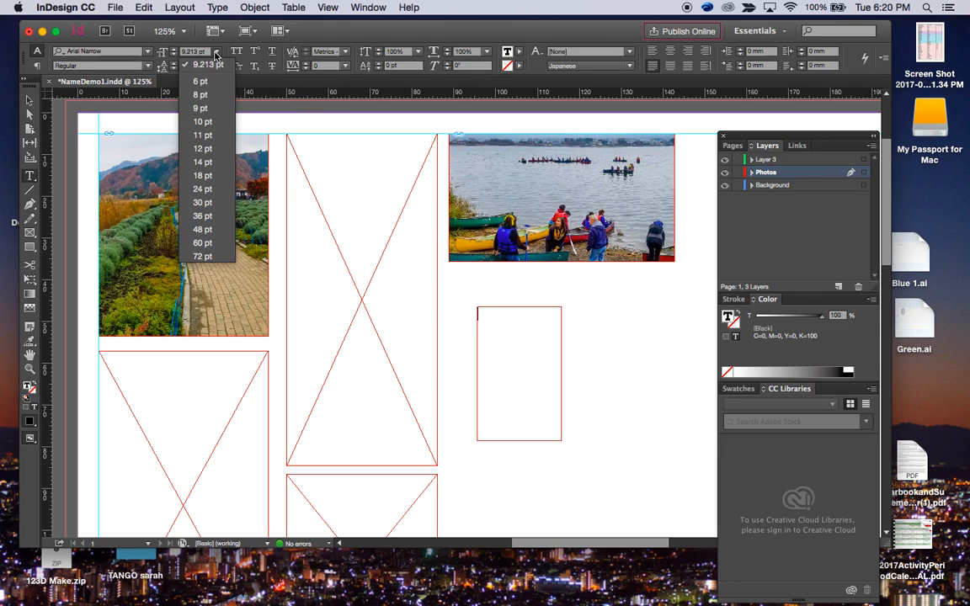
pyautogui.click(212, 124)
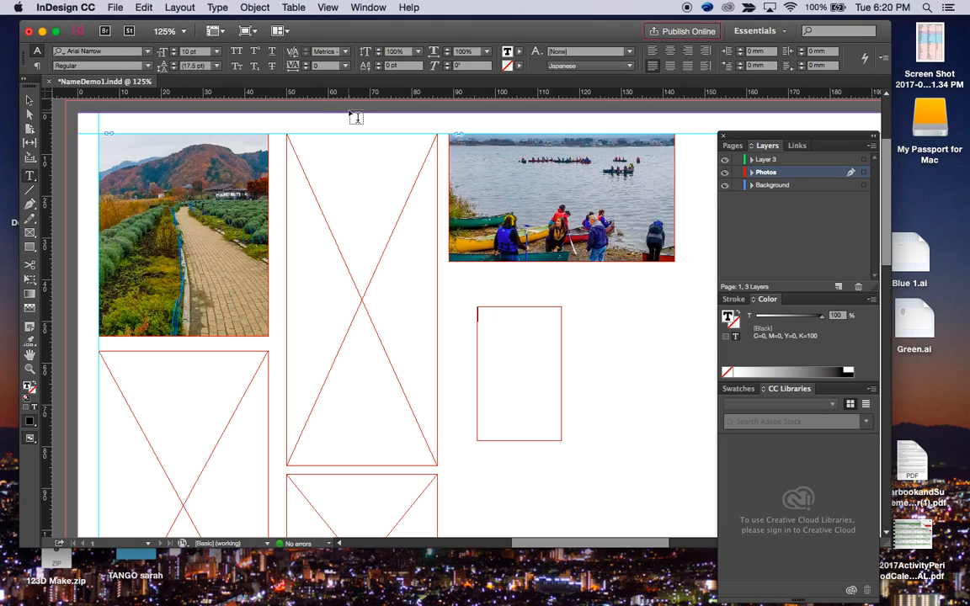
pyautogui.click(516, 322)
pyautogui.write('Here is some text')
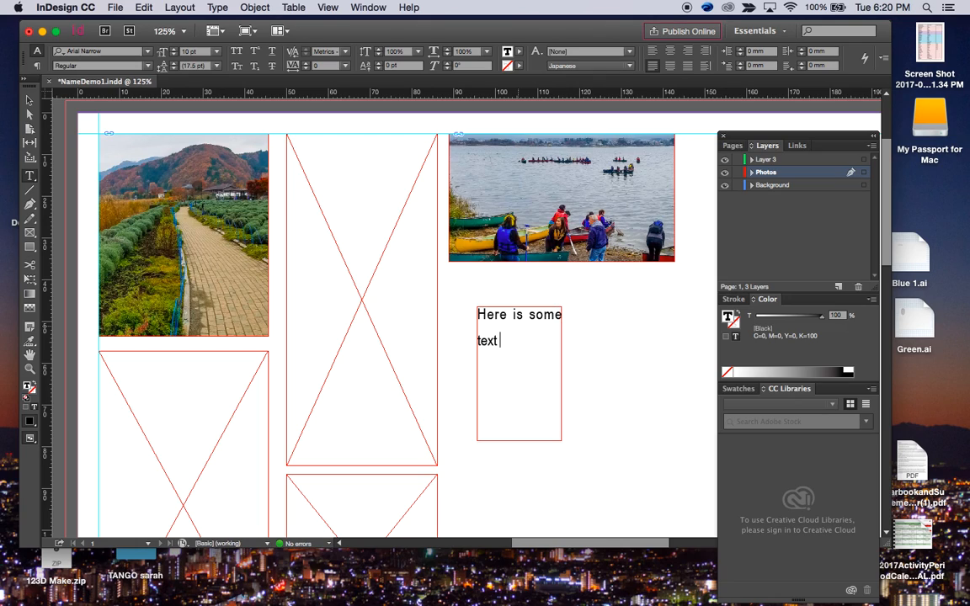
pyautogui.write(' and the space')
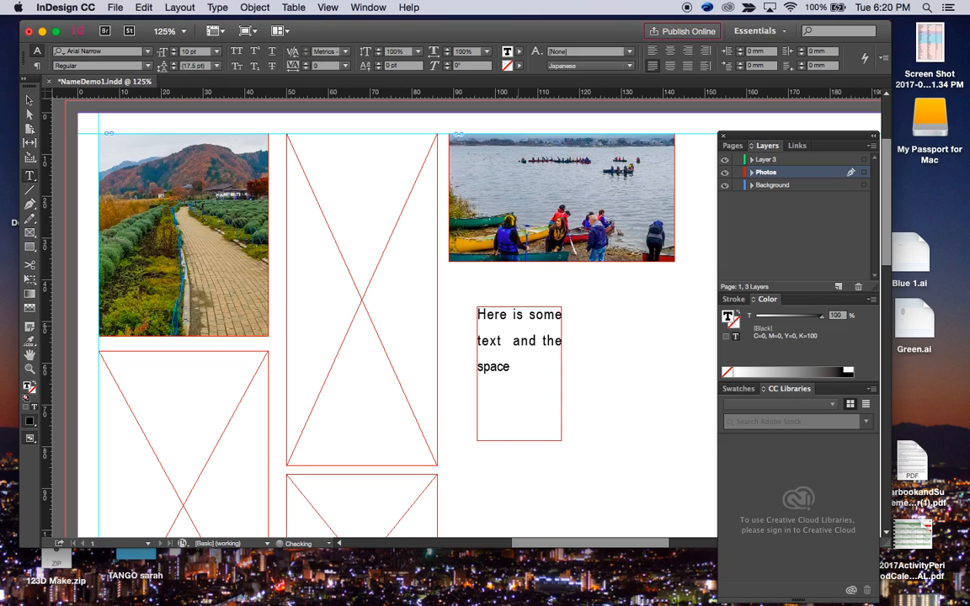
pyautogui.write(' is too big!')
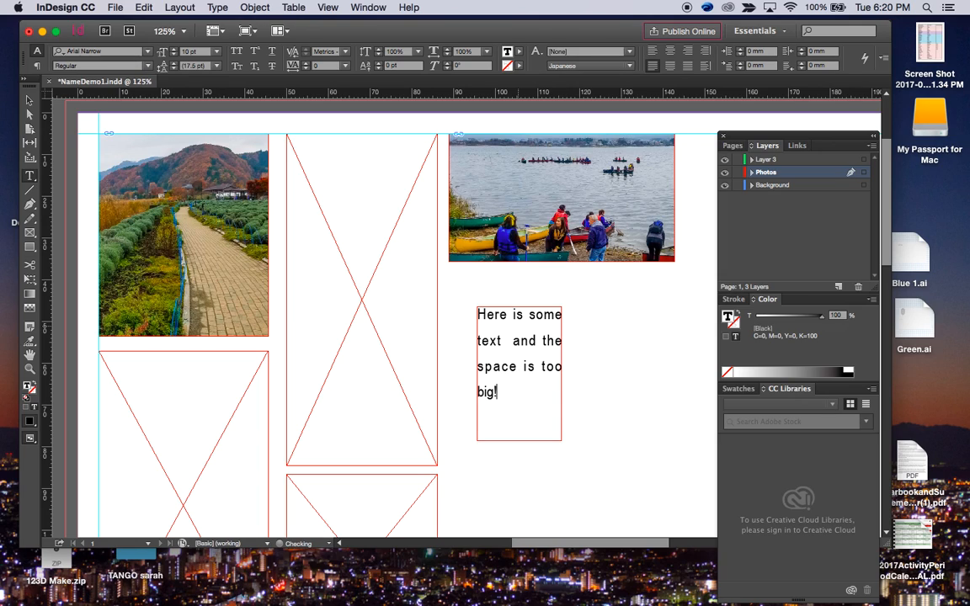
# - Tighten the line spacing of all the frame's text, trying 10 pt leading before settling on 11 pt
pyautogui.press('super+a')
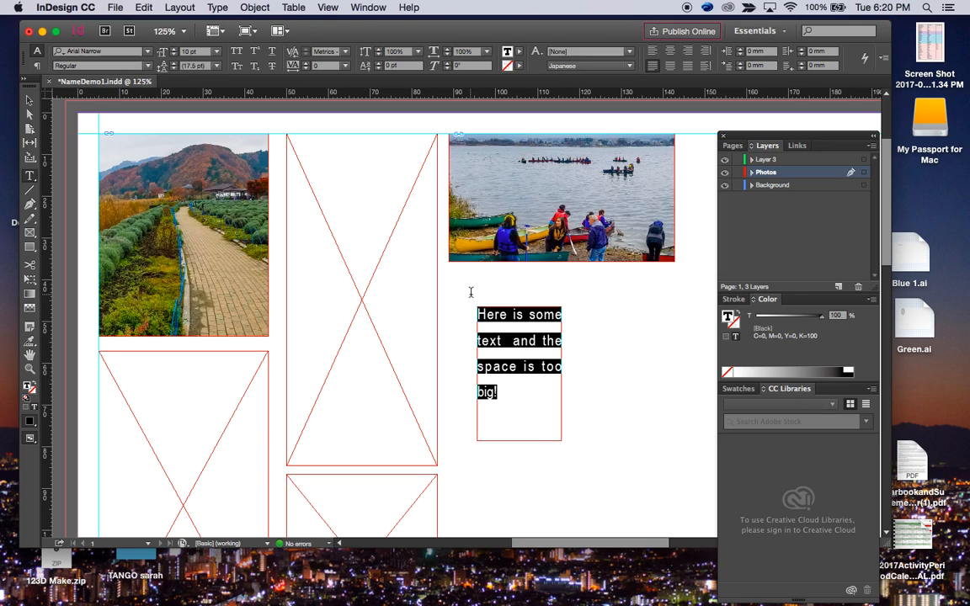
pyautogui.click(216, 67)
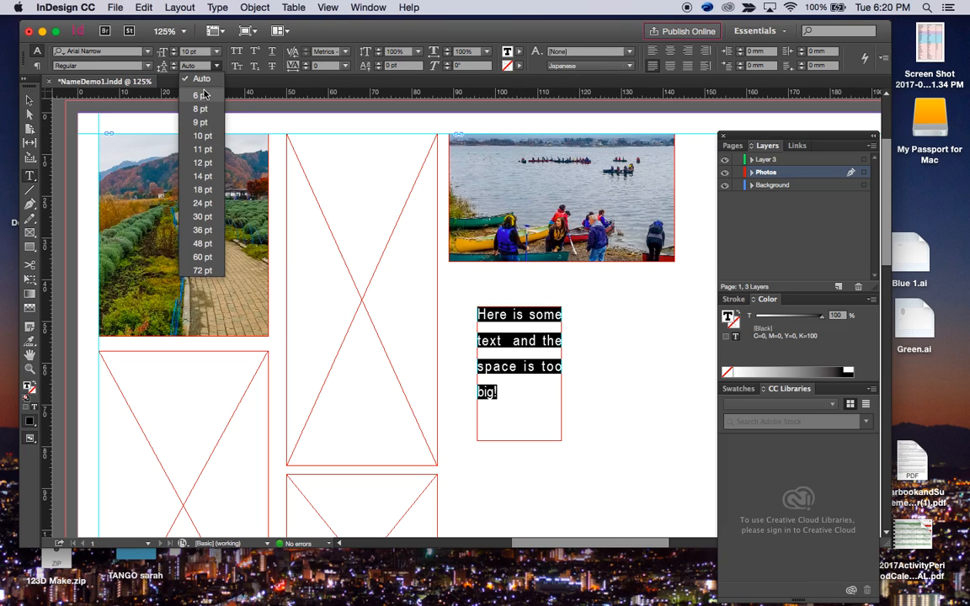
pyautogui.click(207, 138)
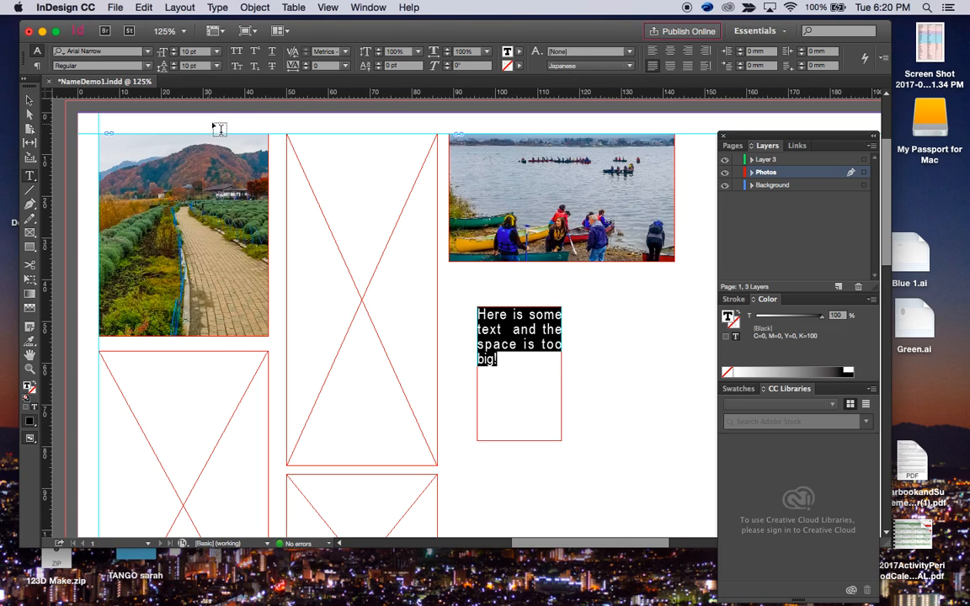
pyautogui.click(196, 64)
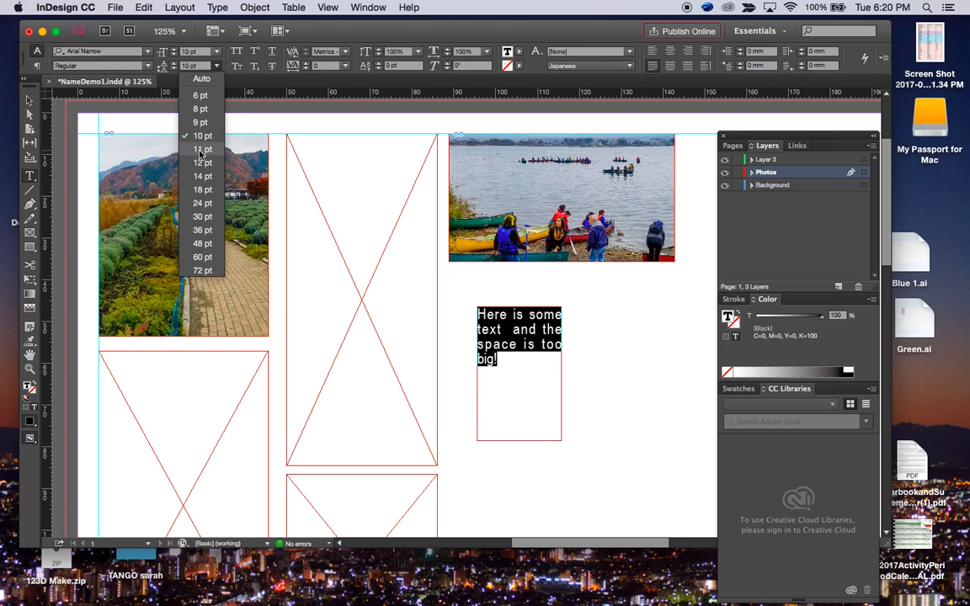
pyautogui.click(200, 150)
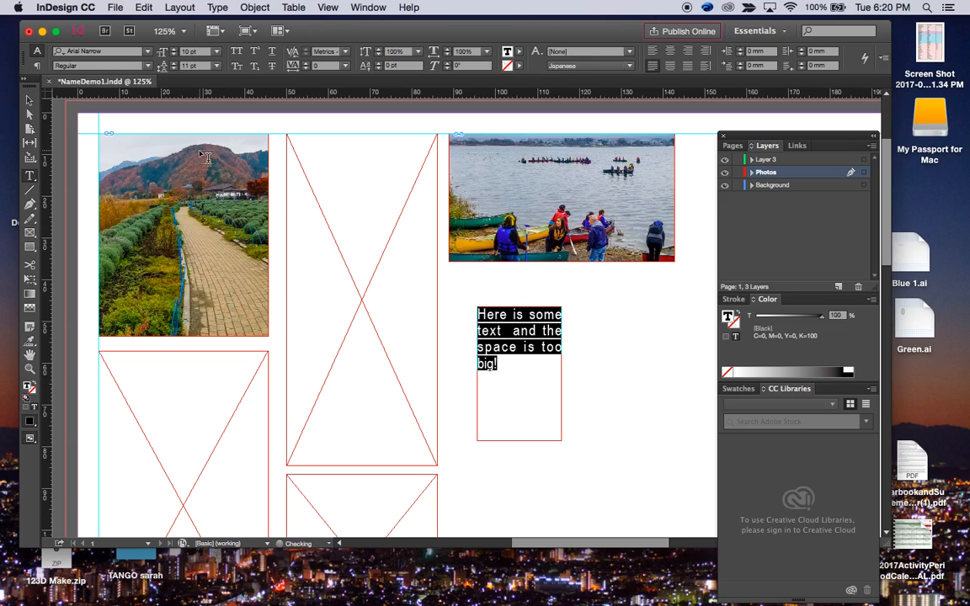
pyautogui.click(522, 387)
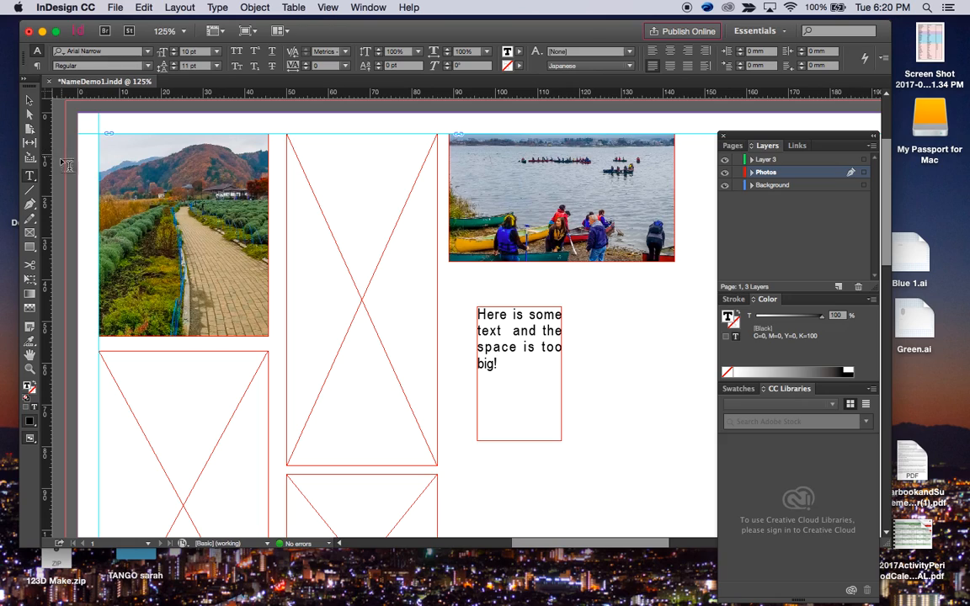
# - Switch to the Pen tool for drawing a path in the empty page area beside the text frame
pyautogui.click(30, 177)
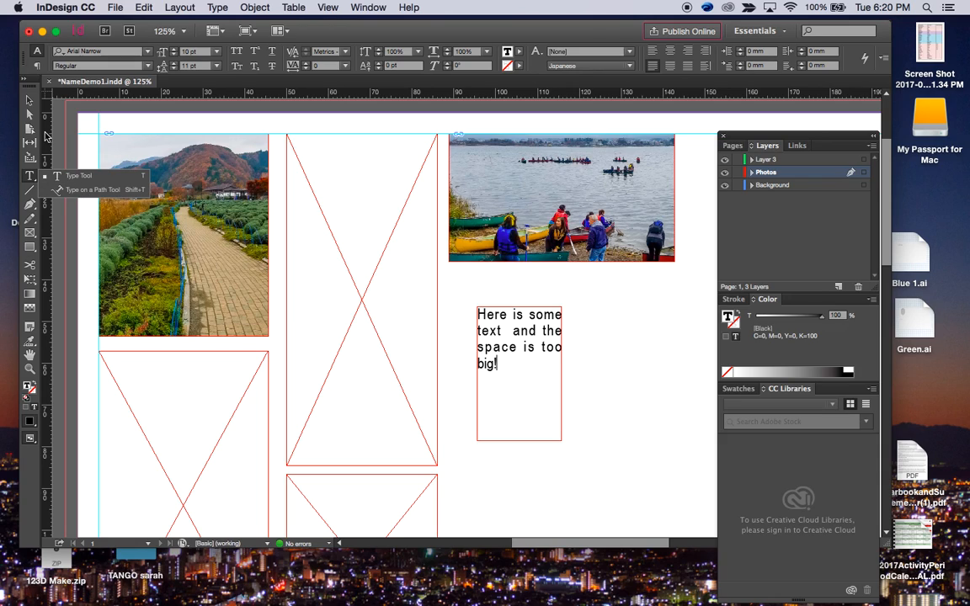
pyautogui.click(29, 207)
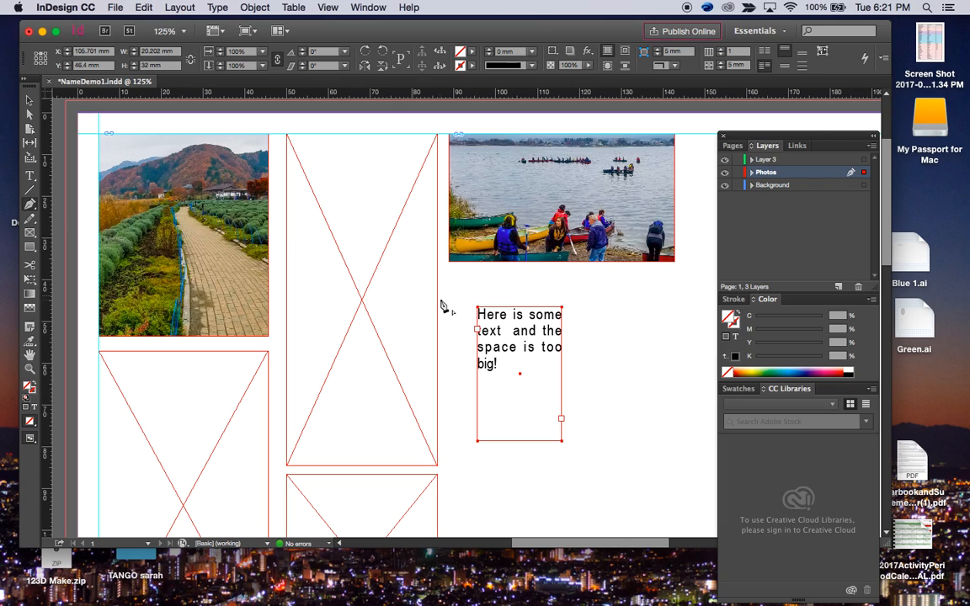
pyautogui.hscroll(8, 595, 340)
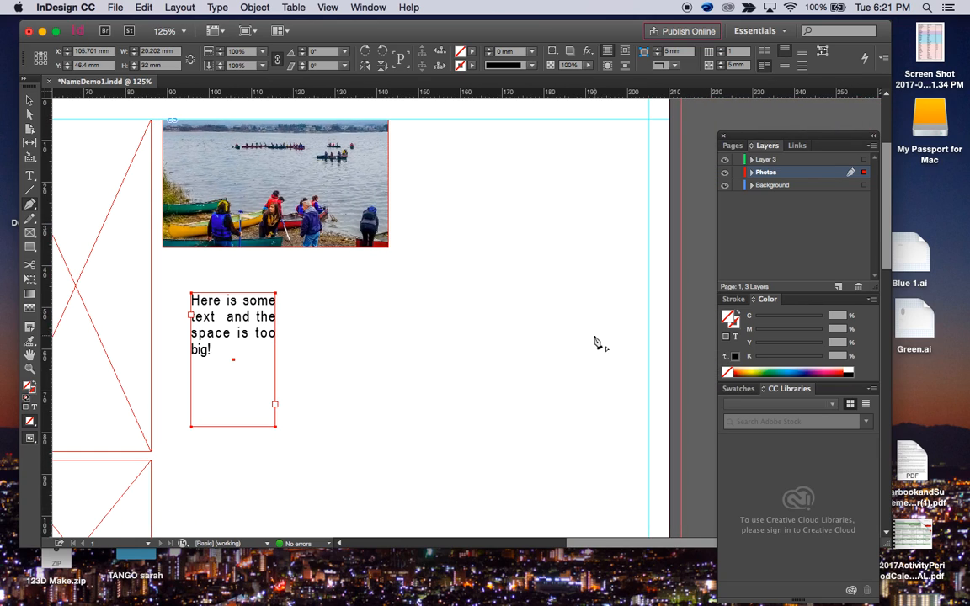
pyautogui.click(341, 374)
pyautogui.moveTo(430, 292); pyautogui.dragTo(500, 316)
pyautogui.moveTo(532, 361); pyautogui.dragTo(584, 356)
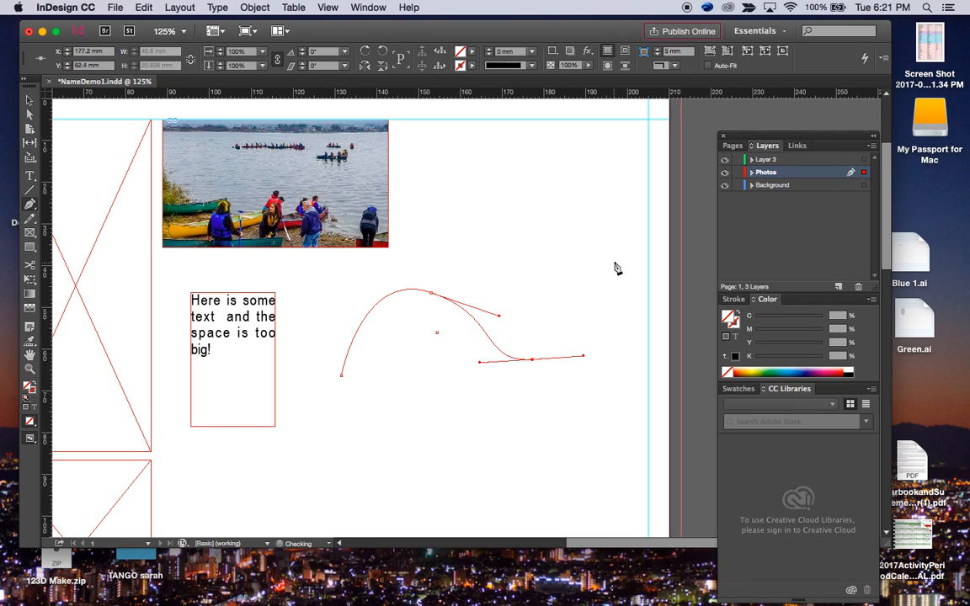
pyautogui.click(614, 262)
pyautogui.press('Delete')
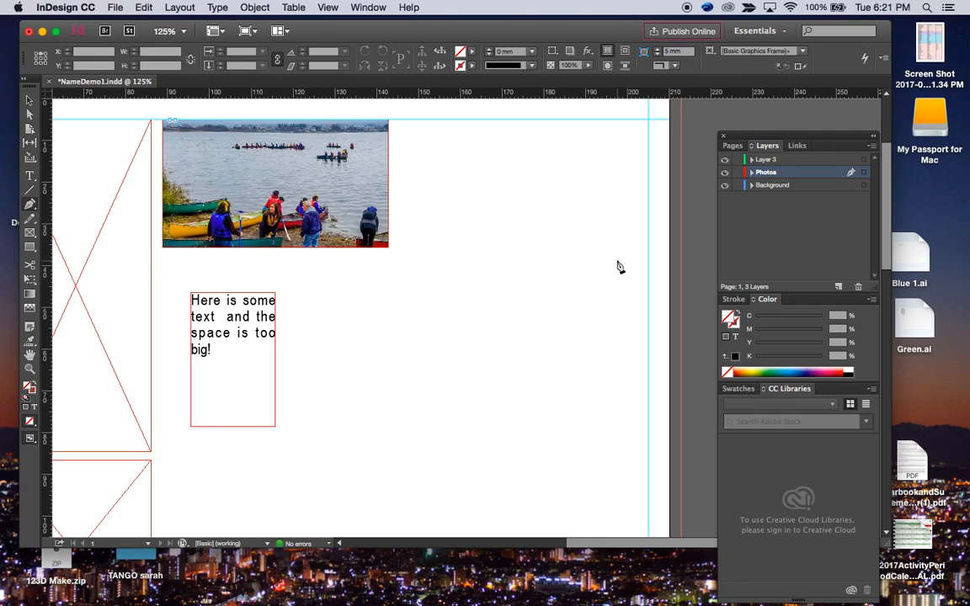
# - Draw a wavy open path about 64 by 32 mm in the empty area beside the text frame
pyautogui.click(364, 372)
pyautogui.moveTo(433, 268); pyautogui.dragTo(466, 275)
pyautogui.moveTo(496, 329); pyautogui.dragTo(565, 298)
pyautogui.moveTo(631, 239); pyautogui.dragTo(621, 219)
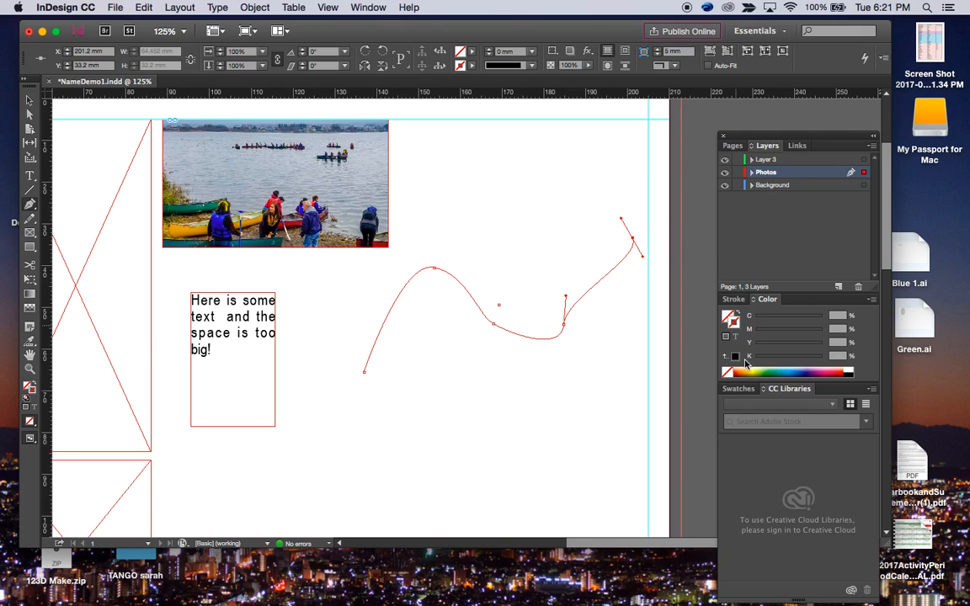
# - Give the wavy path a black stroke, extend it with one more point below its loop, and deselect it
pyautogui.click(778, 371)
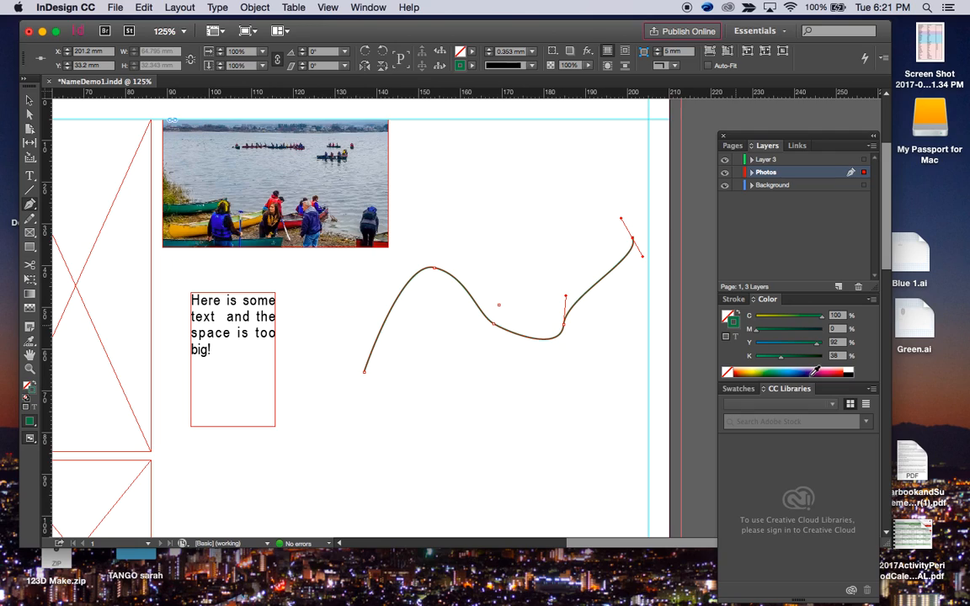
pyautogui.click(856, 371)
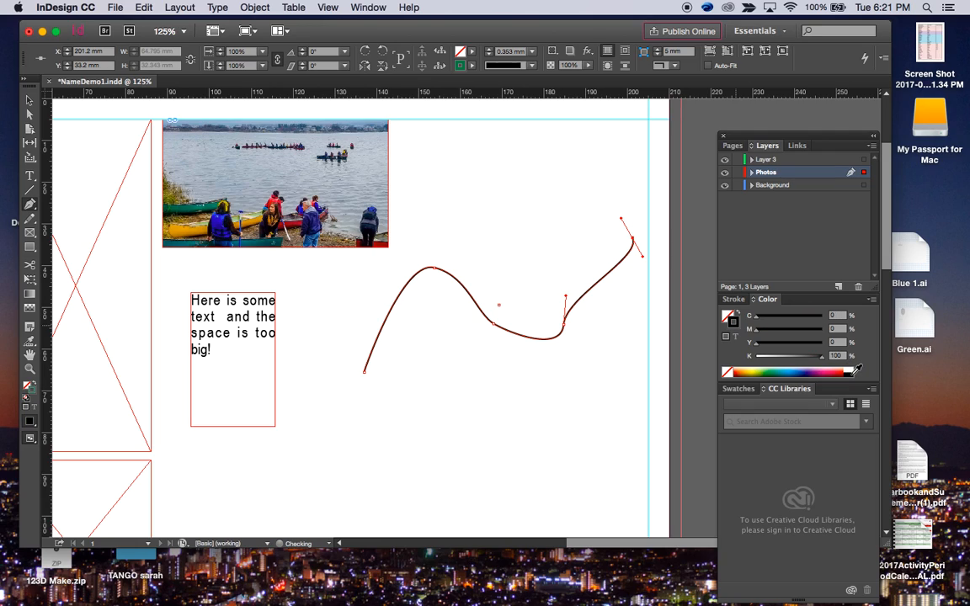
pyautogui.click(564, 345)
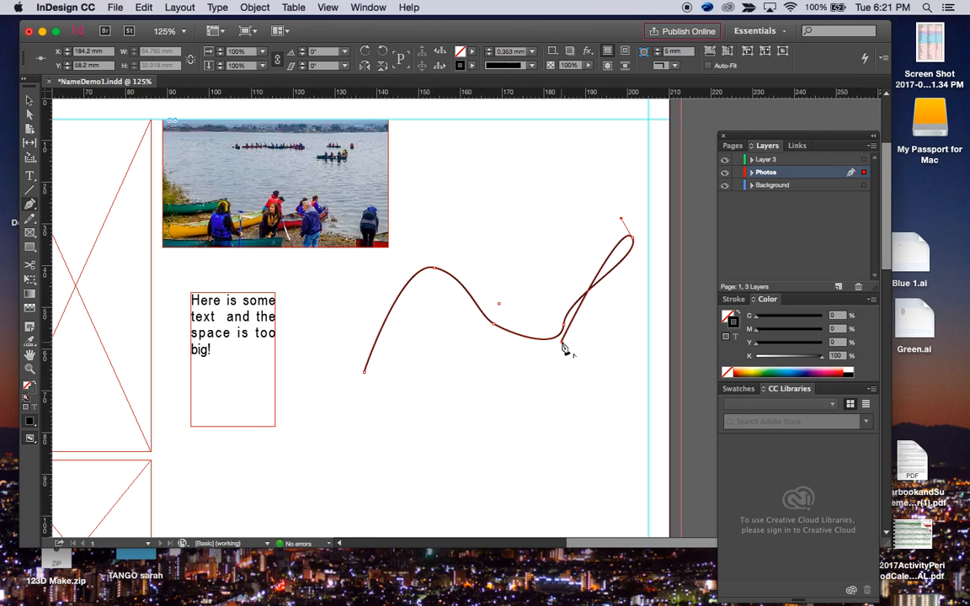
pyautogui.press('super+shift+a')
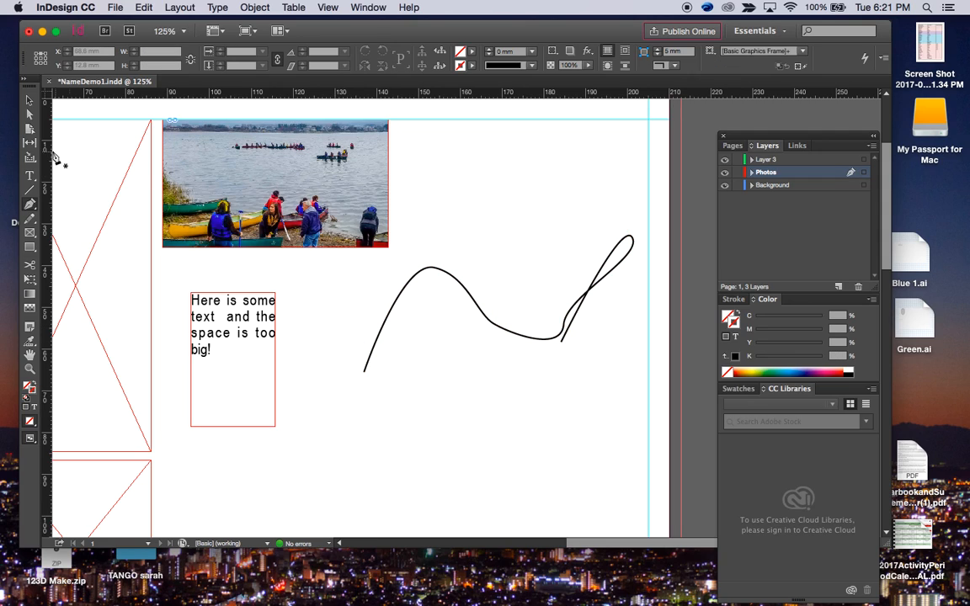
# - Use Type on a Path to put "Here is the text on a path isn't that cool!" along the wavy curve
pyautogui.click(29, 175)
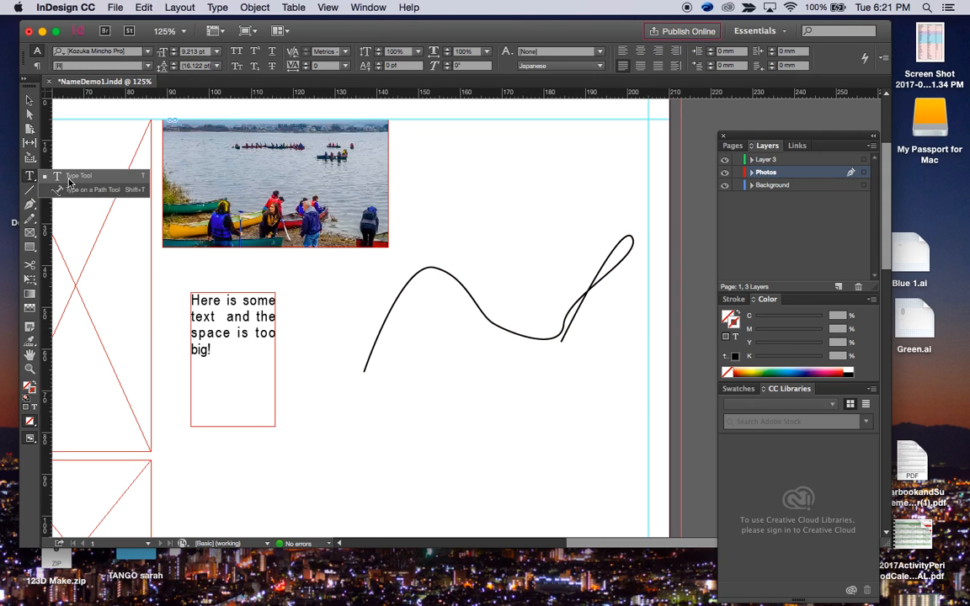
pyautogui.click(76, 189)
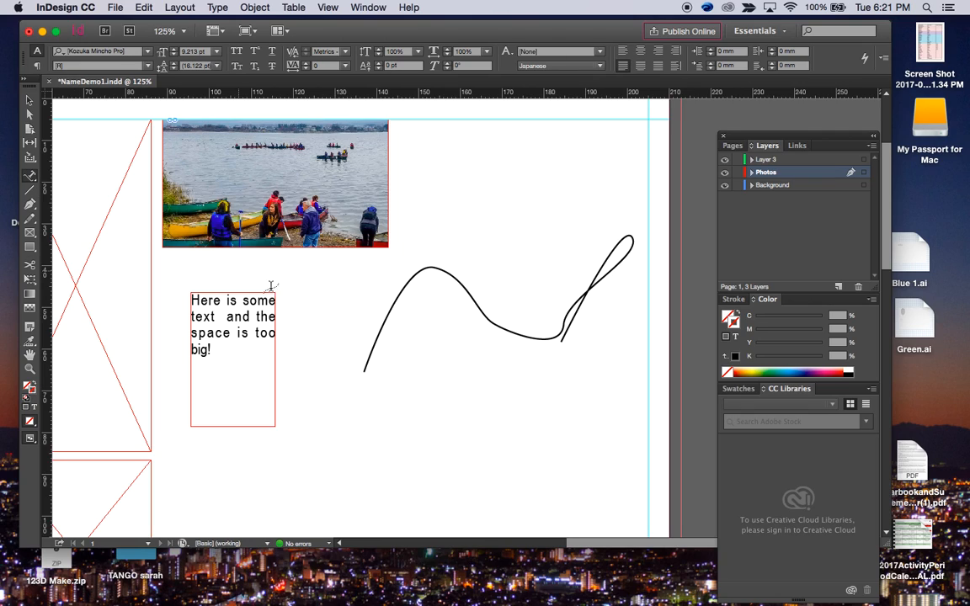
pyautogui.click(368, 364)
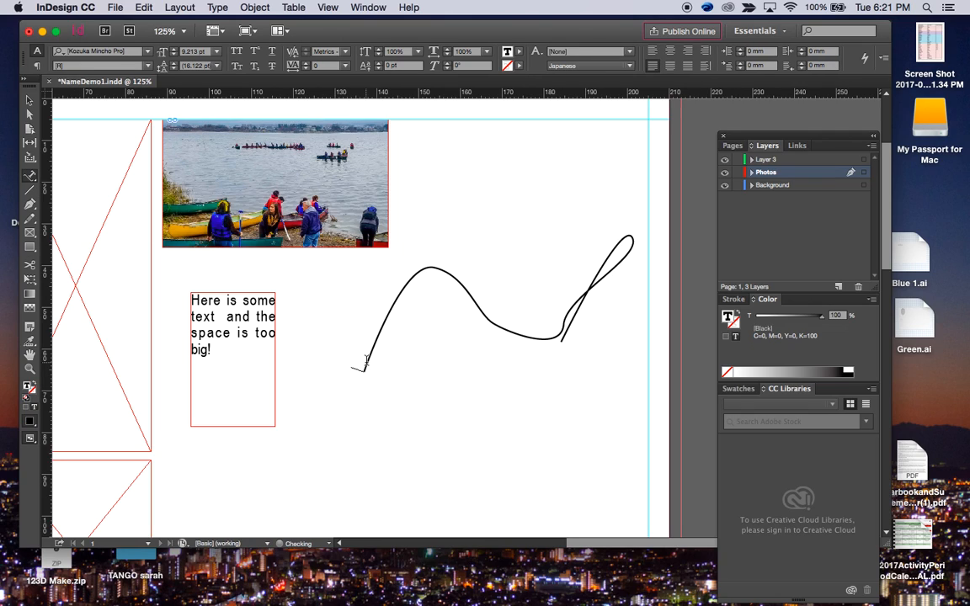
pyautogui.write('Here is')
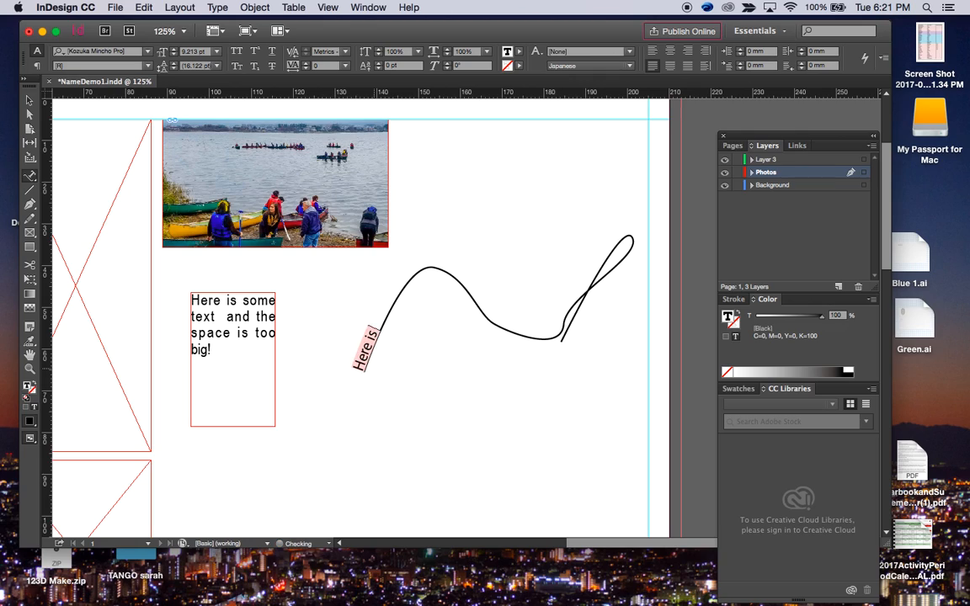
pyautogui.write(" the text on a path isn't that cool!")
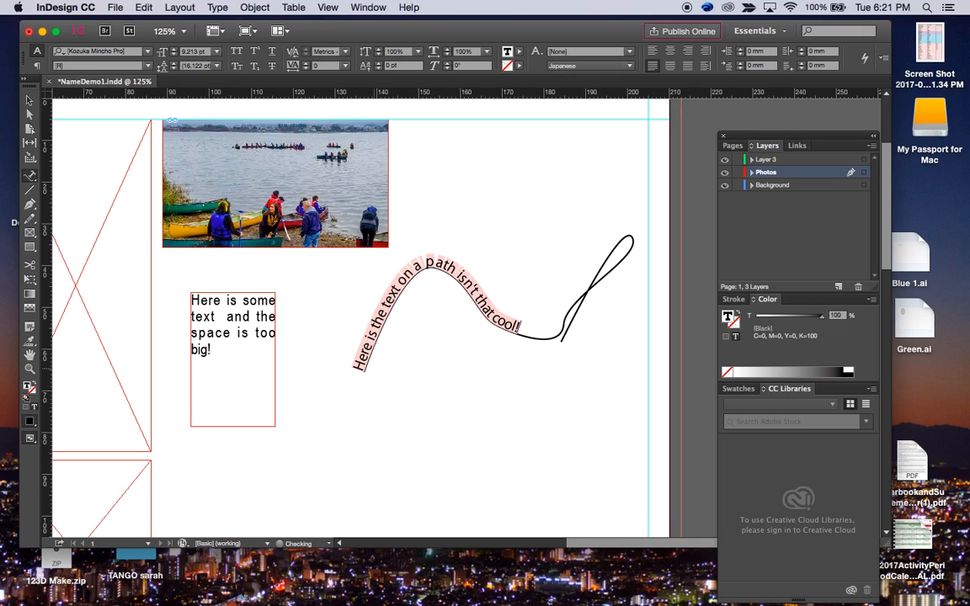
pyautogui.click(446, 383)
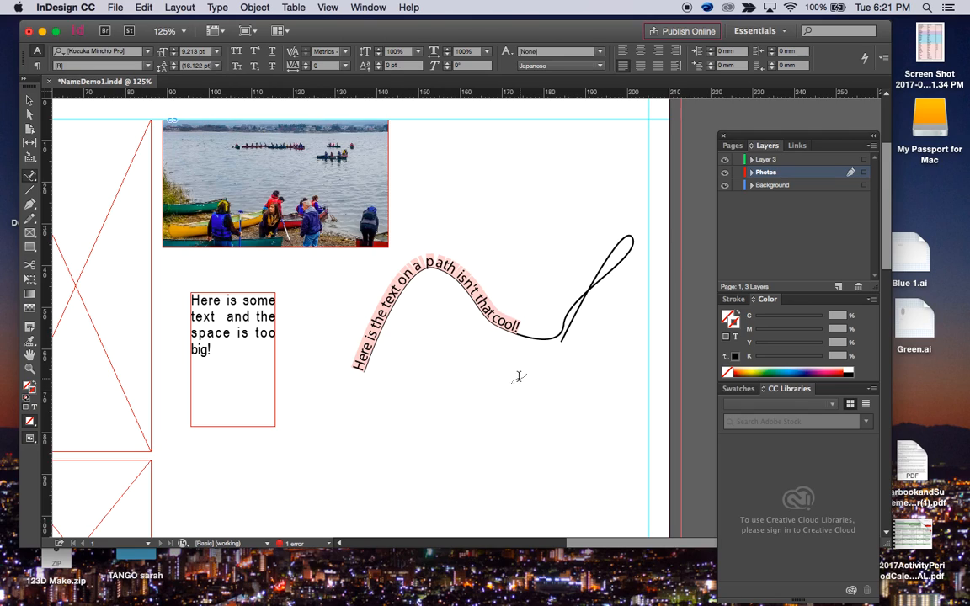
# - Rotate the text frame below the canoe photo by about 89° so its text runs vertically
pyautogui.click(29, 102)
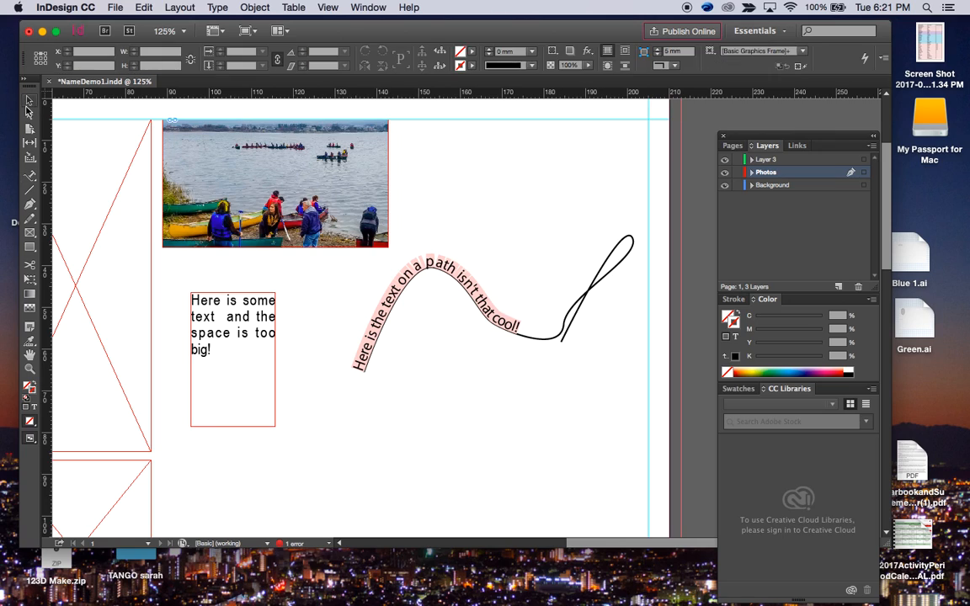
pyautogui.click(260, 308)
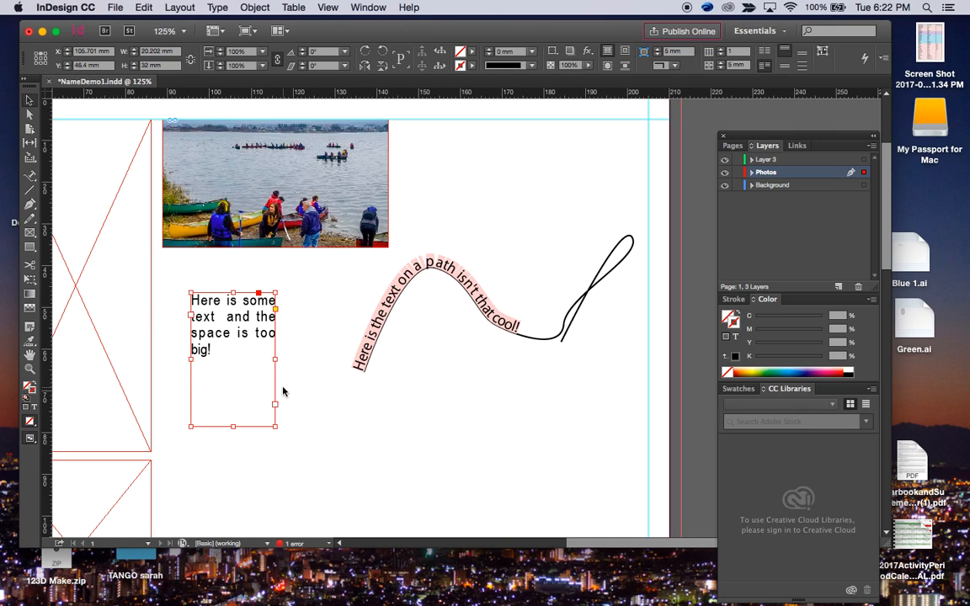
pyautogui.moveTo(292, 430); pyautogui.dragTo(312, 307)
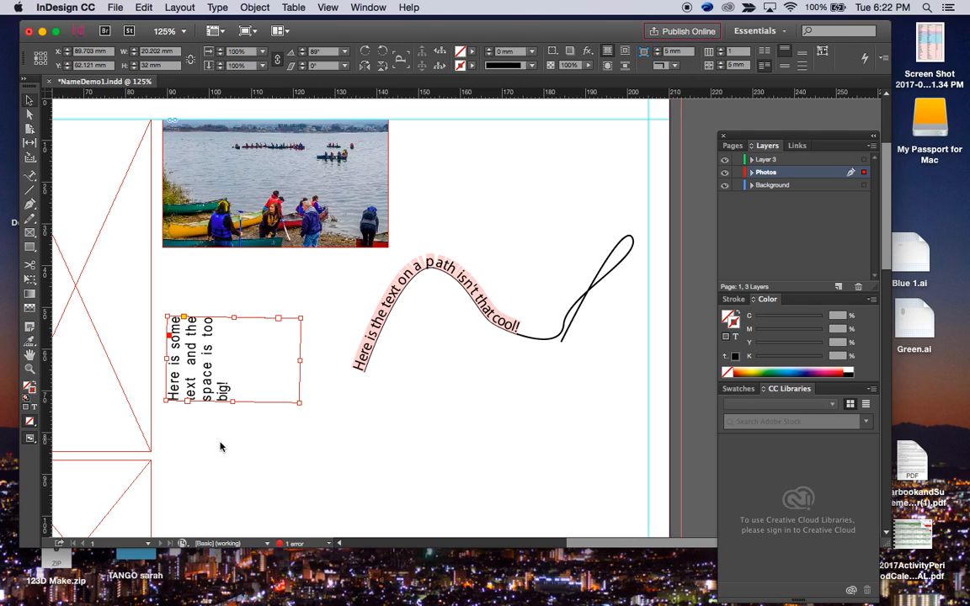
# - Draw a rectangle about 15 by 39 mm below the wavy path and give it a blue stroke of C 100, M 11, Y 0, K 0
pyautogui.click(29, 248)
pyautogui.moveTo(436, 341); pyautogui.dragTo(499, 505)
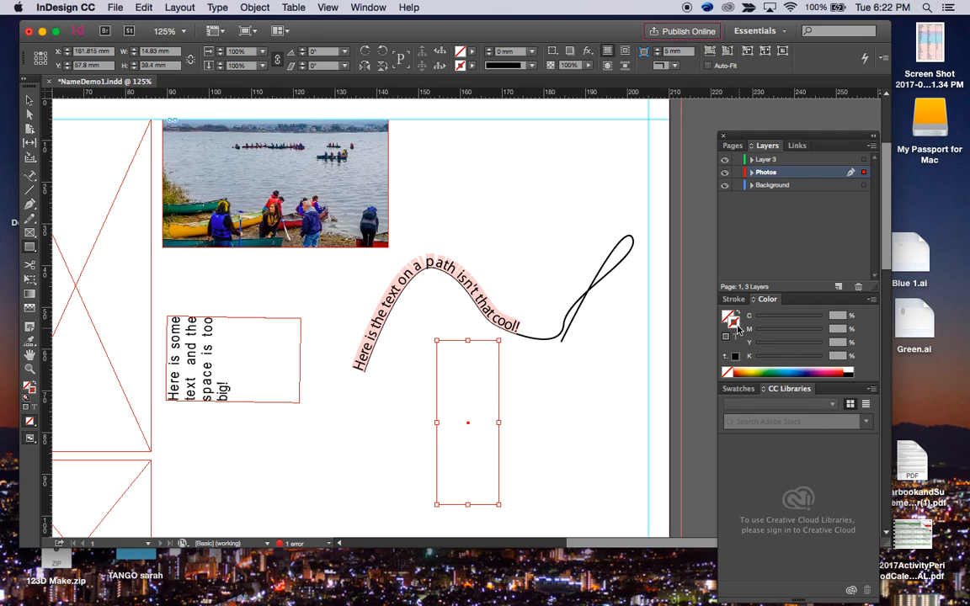
pyautogui.click(790, 378)
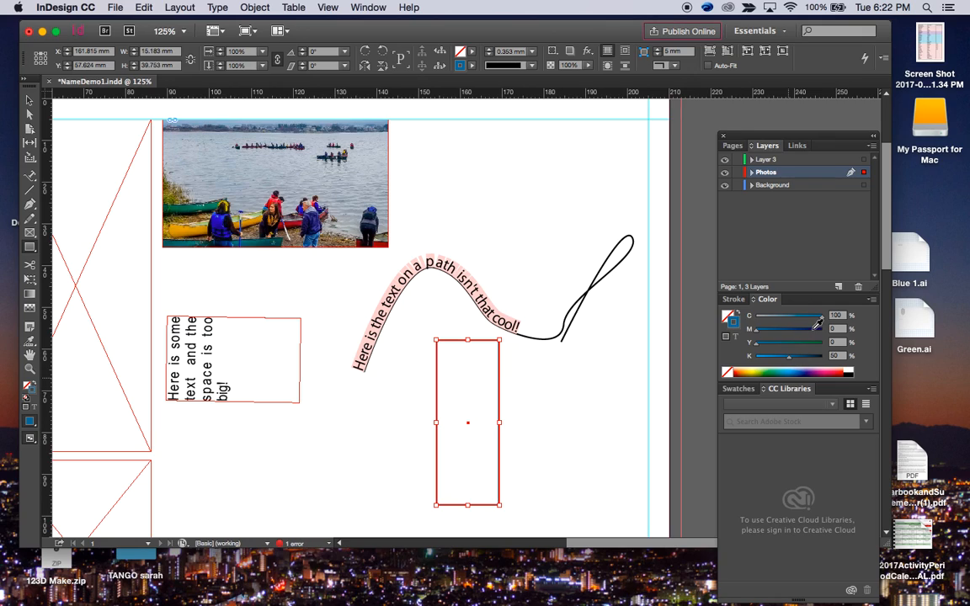
pyautogui.click(790, 373)
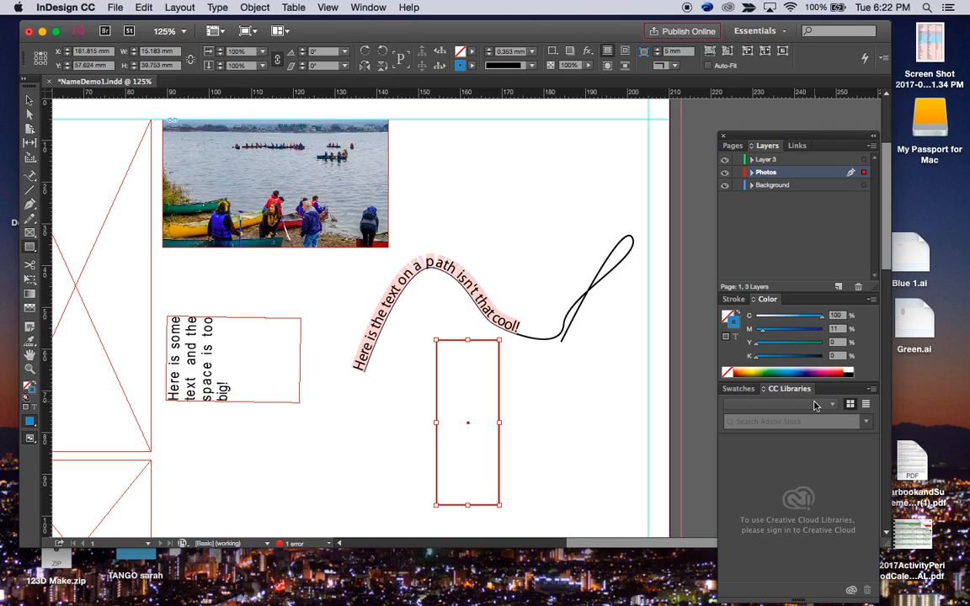
# - Set the blue rectangle's stroke weight to 2 mm
pyautogui.click(733, 299)
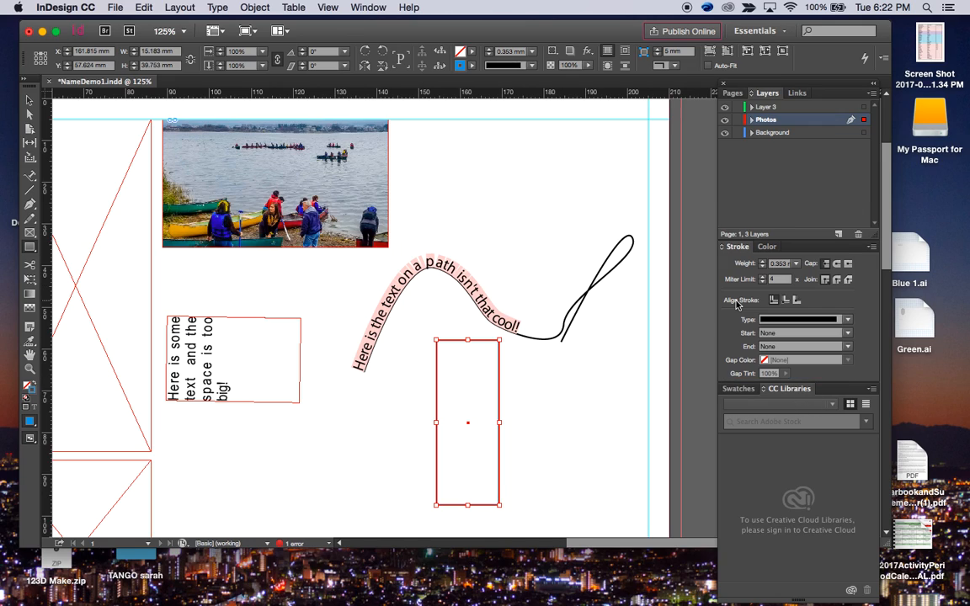
pyautogui.click(763, 263)
pyautogui.click(763, 263)
pyautogui.click(763, 263)
pyautogui.click(762, 267)
pyautogui.click(763, 267)
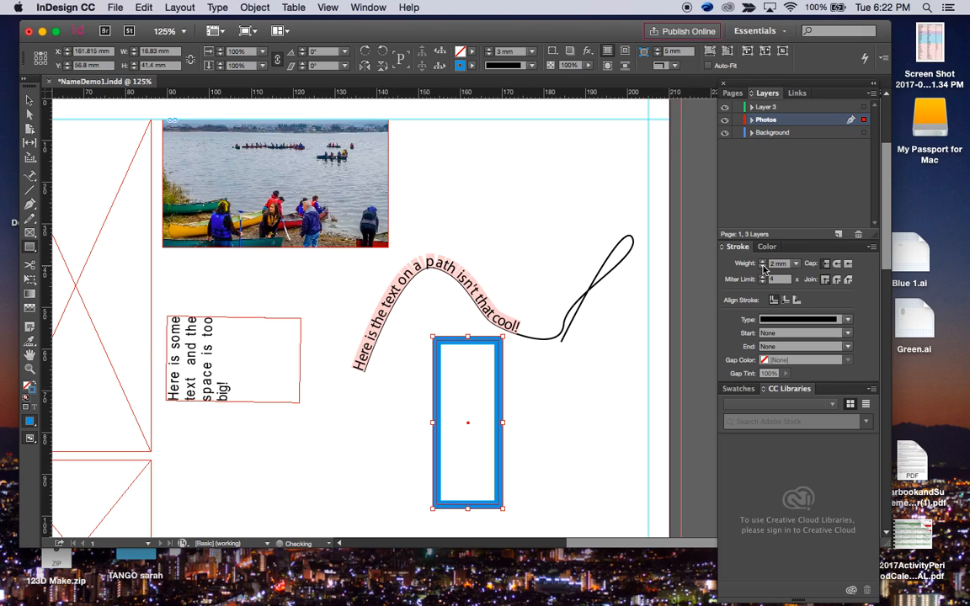
pyautogui.click(838, 280)
pyautogui.click(848, 281)
# - Fill the blue-outlined rectangle with yellow, C 11, M 0, Y 75, K 0
pyautogui.click(767, 247)
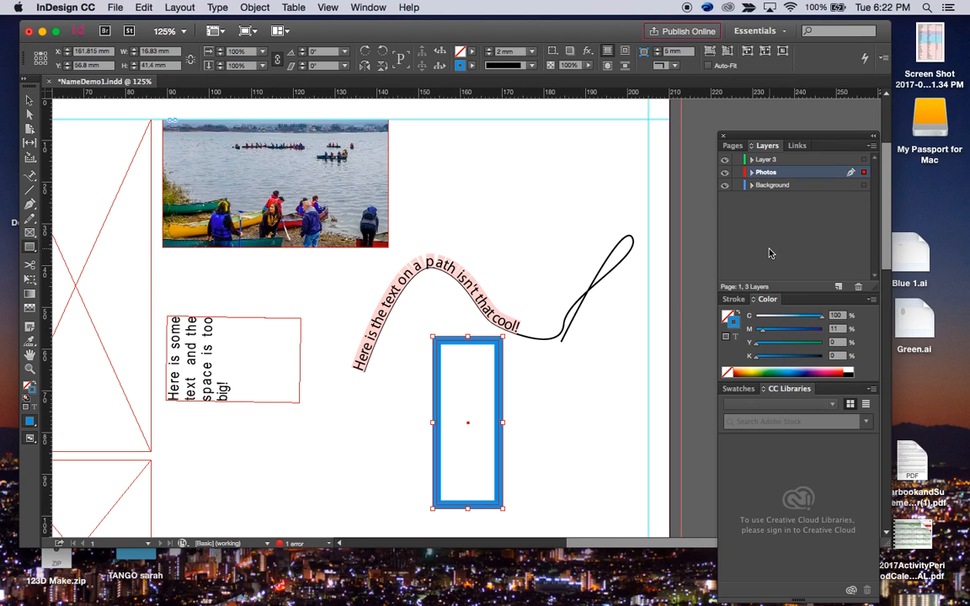
pyautogui.click(727, 317)
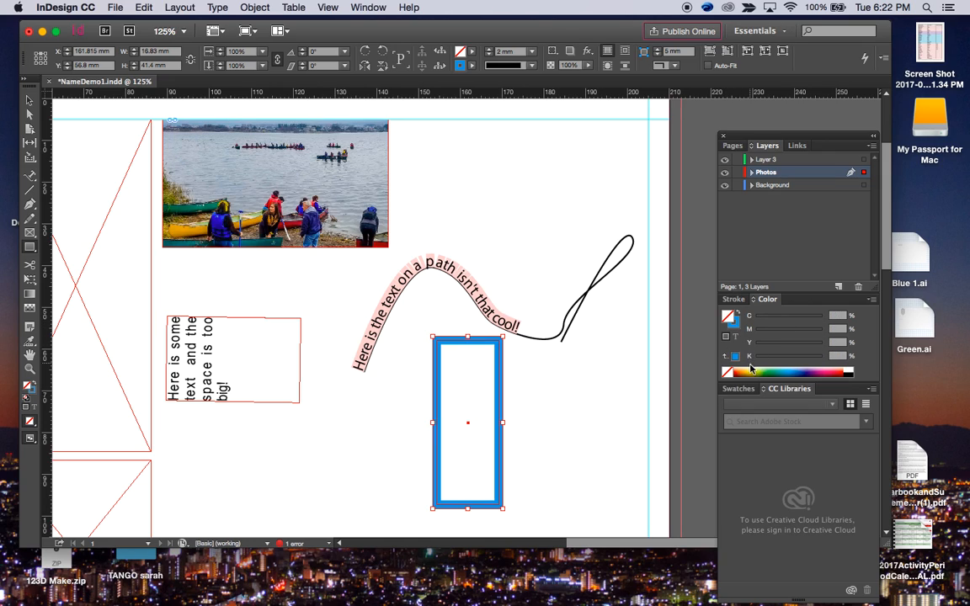
pyautogui.click(758, 368)
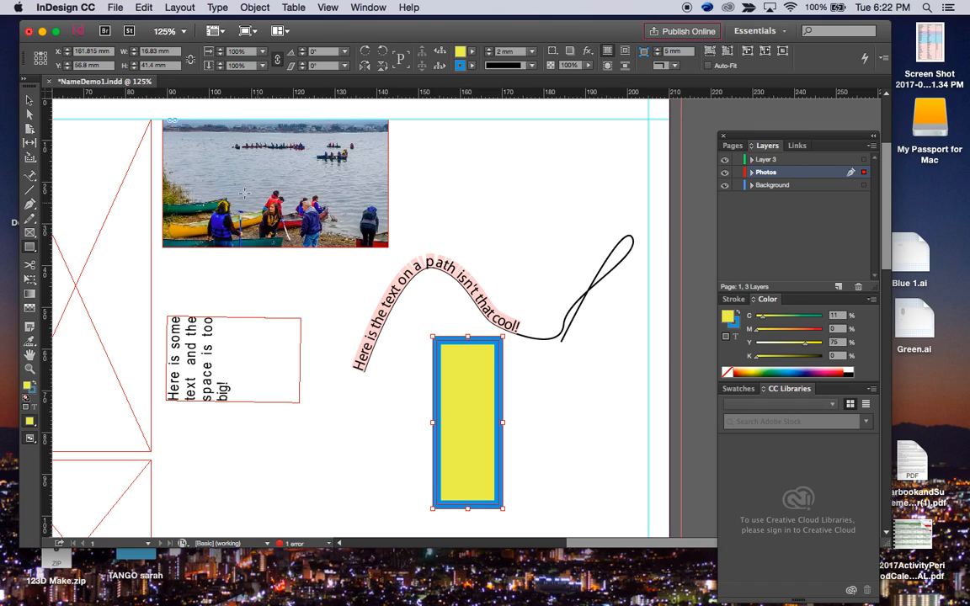
# - Apply a vertical white-to-black gradient to the rectangle's fill, running from its upper edge down to its lower edge
pyautogui.click(28, 296)
pyautogui.moveTo(470, 363); pyautogui.dragTo(474, 486)
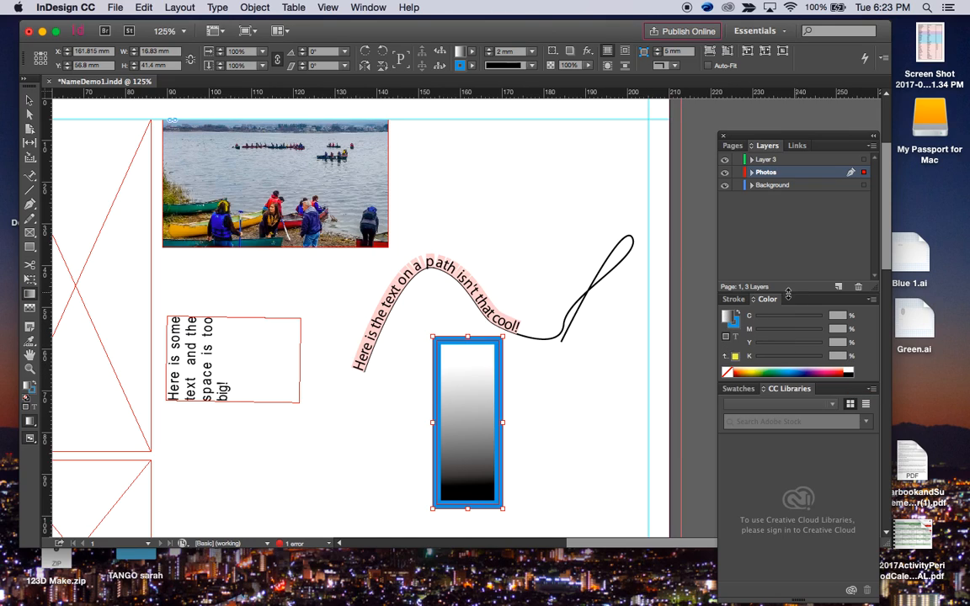
pyautogui.click(873, 300)
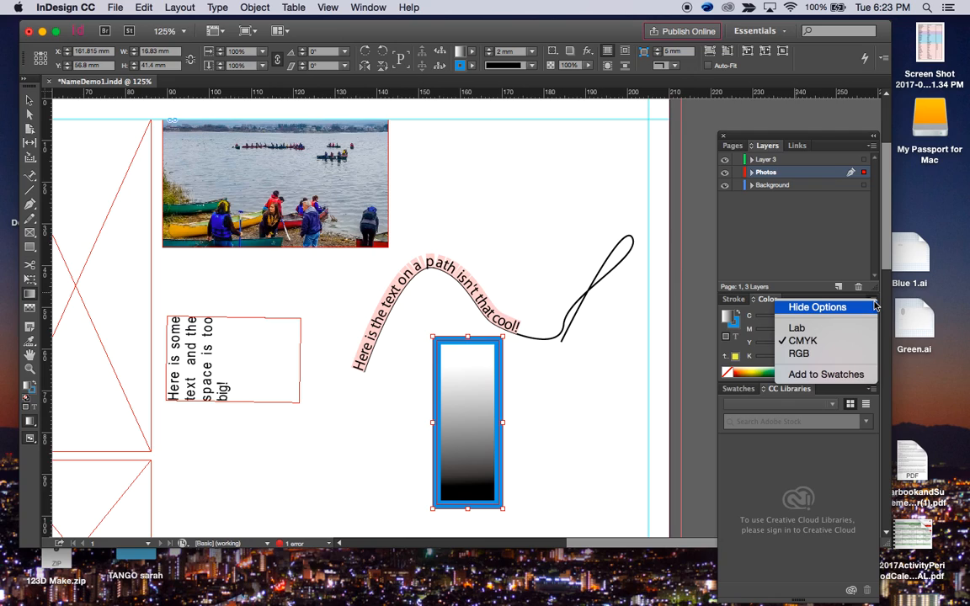
pyautogui.click(815, 267)
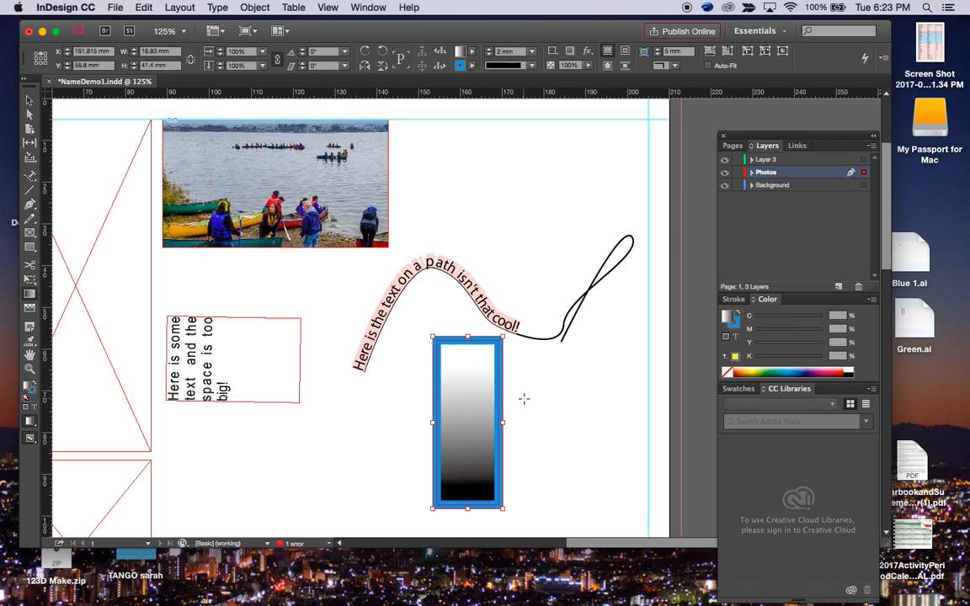
# - Give the canoe photo's frame a 1 mm black stroke and deselect it
pyautogui.click(29, 99)
pyautogui.click(243, 191)
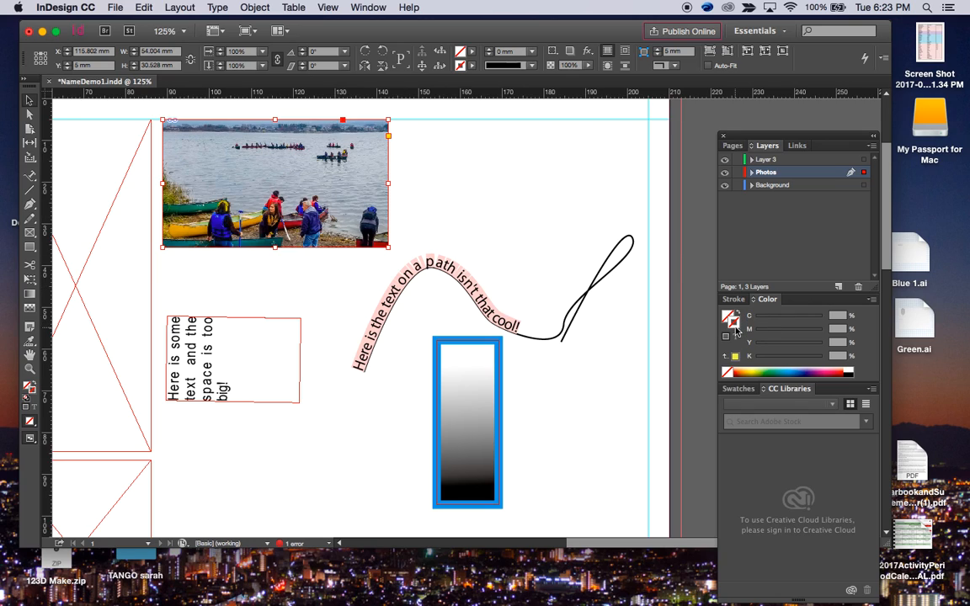
pyautogui.click(856, 370)
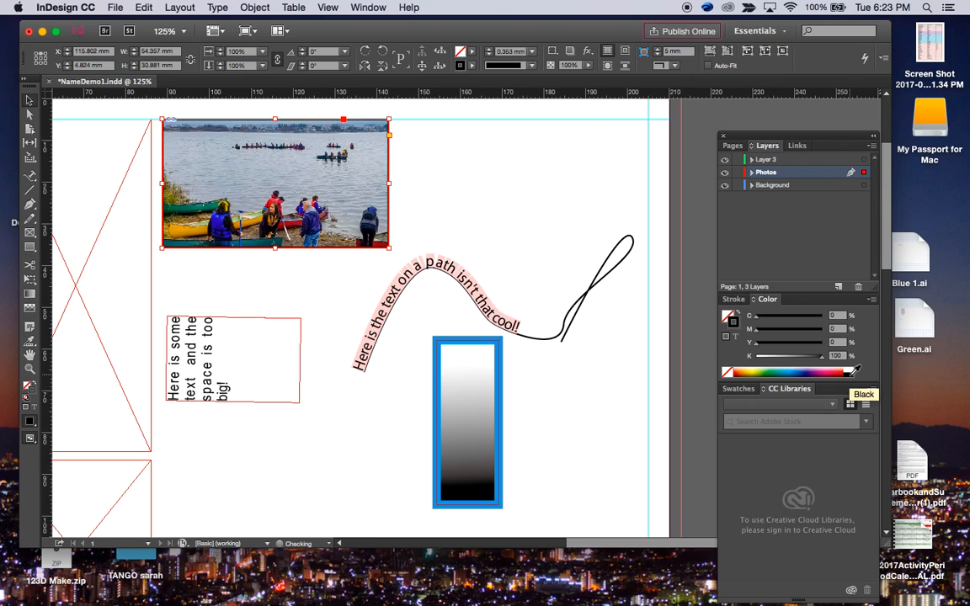
pyautogui.click(733, 298)
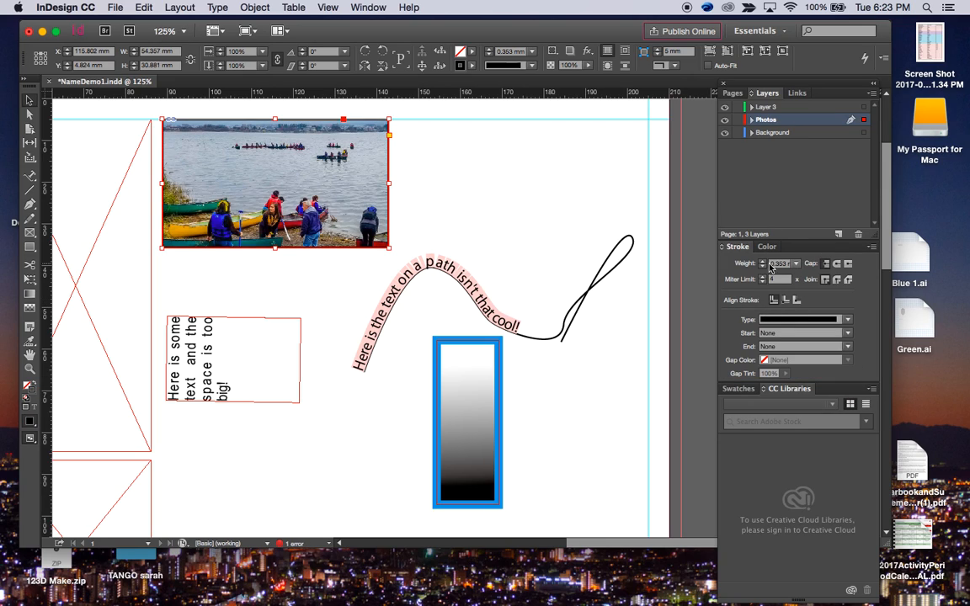
pyautogui.click(762, 262)
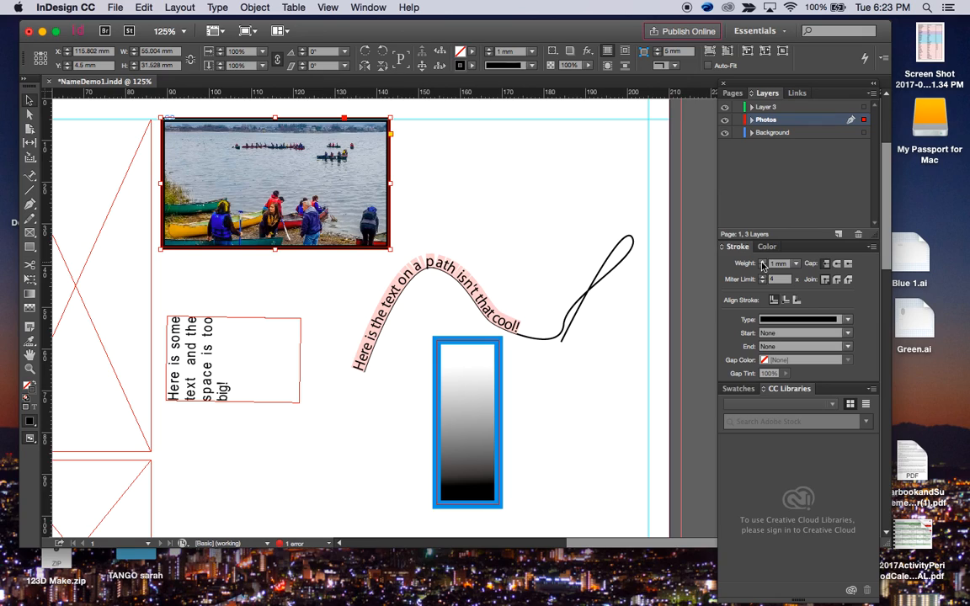
pyautogui.click(626, 357)
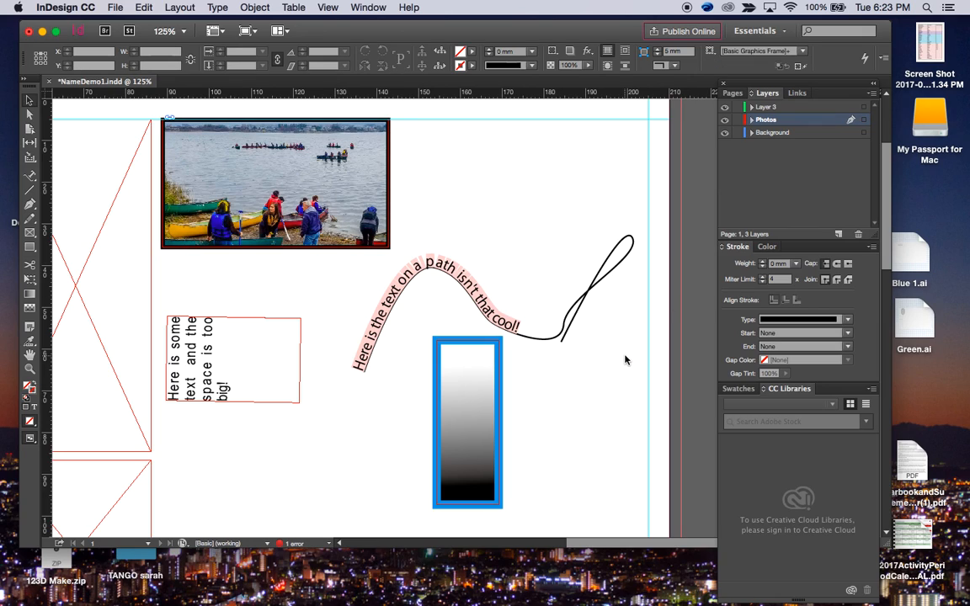